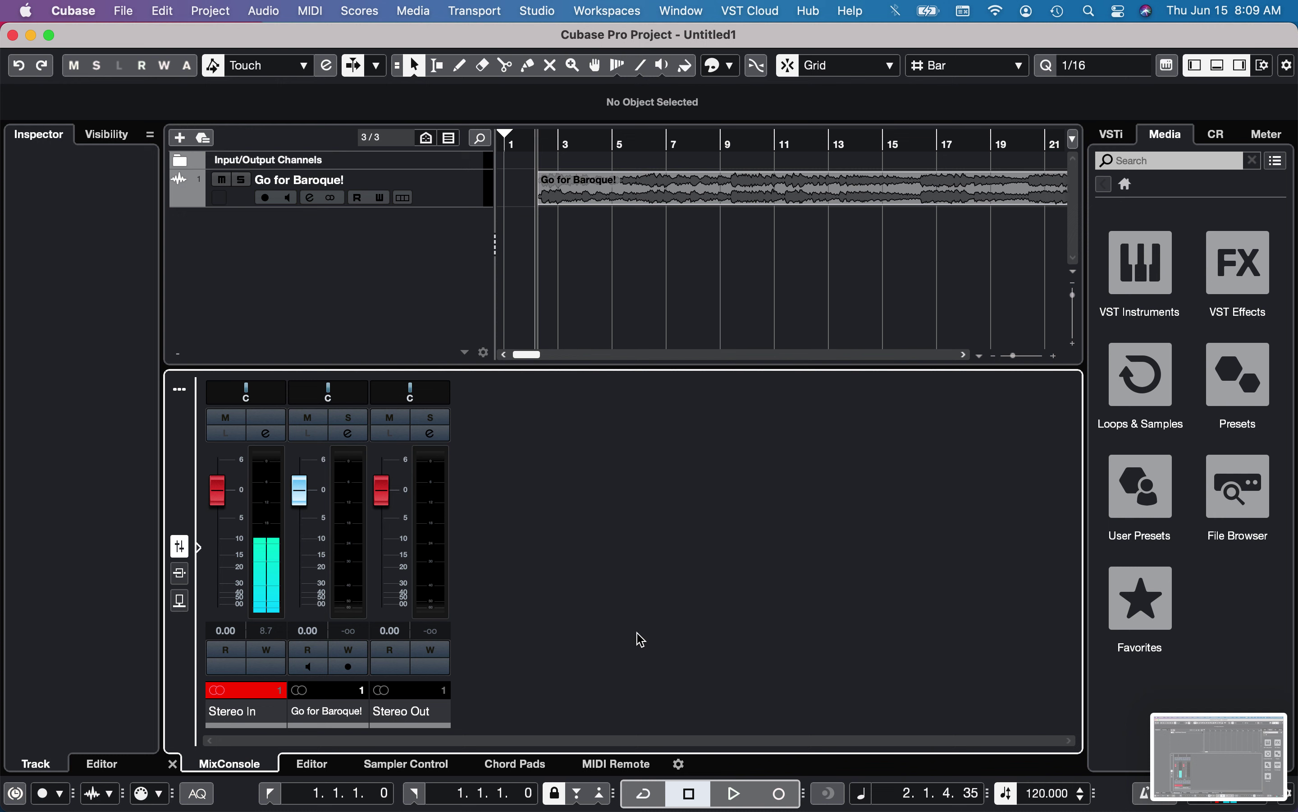
Step: Show the MIDI Remote view in the Lower Zone and start adding a new controller surface
left_click(596, 768)
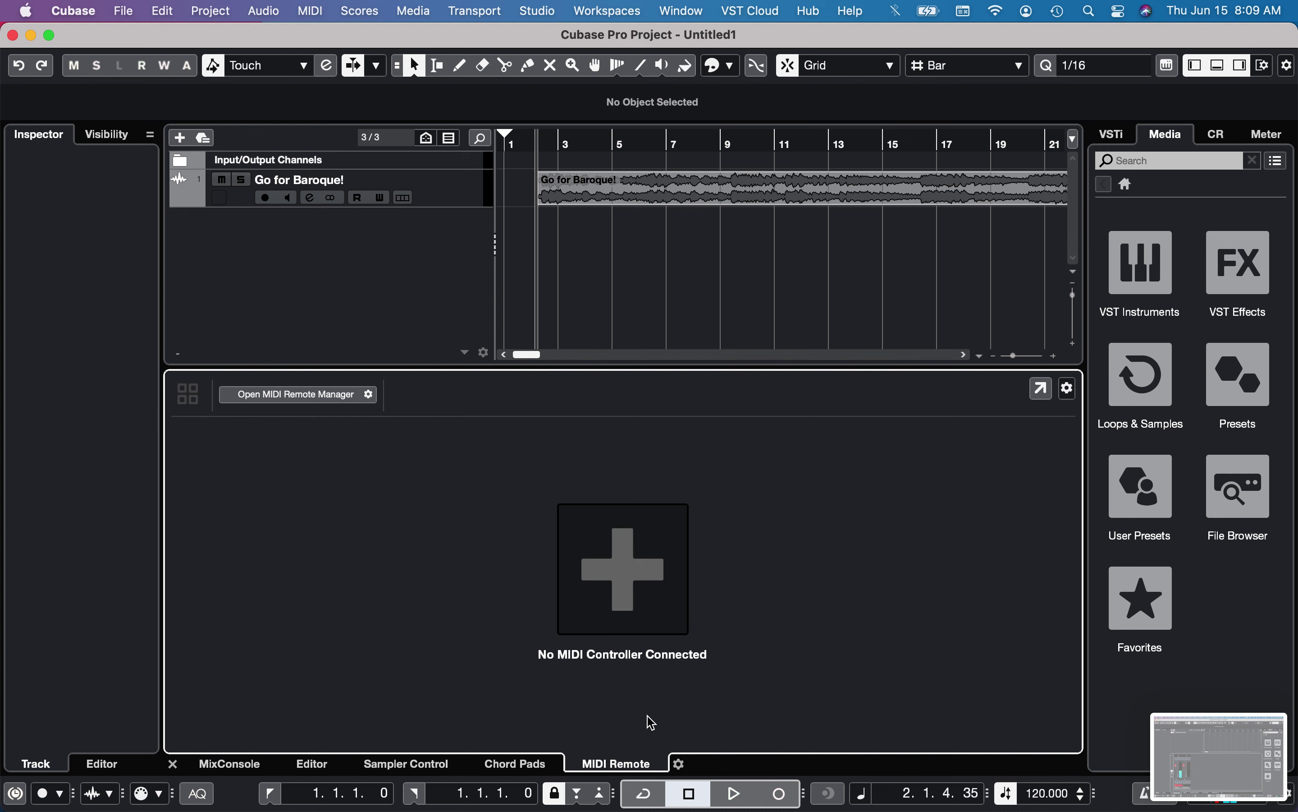
left_click(240, 767)
left_click(333, 767)
left_click(539, 766)
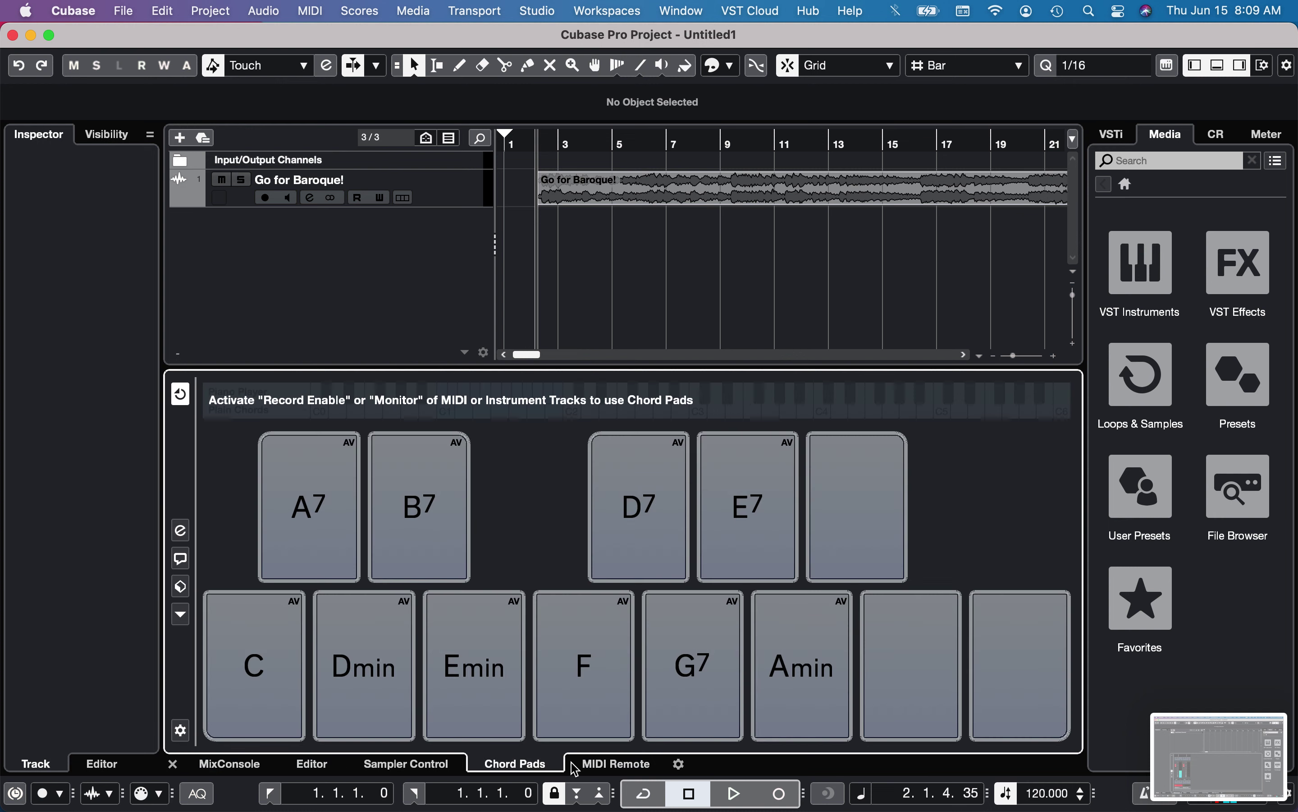
left_click(622, 766)
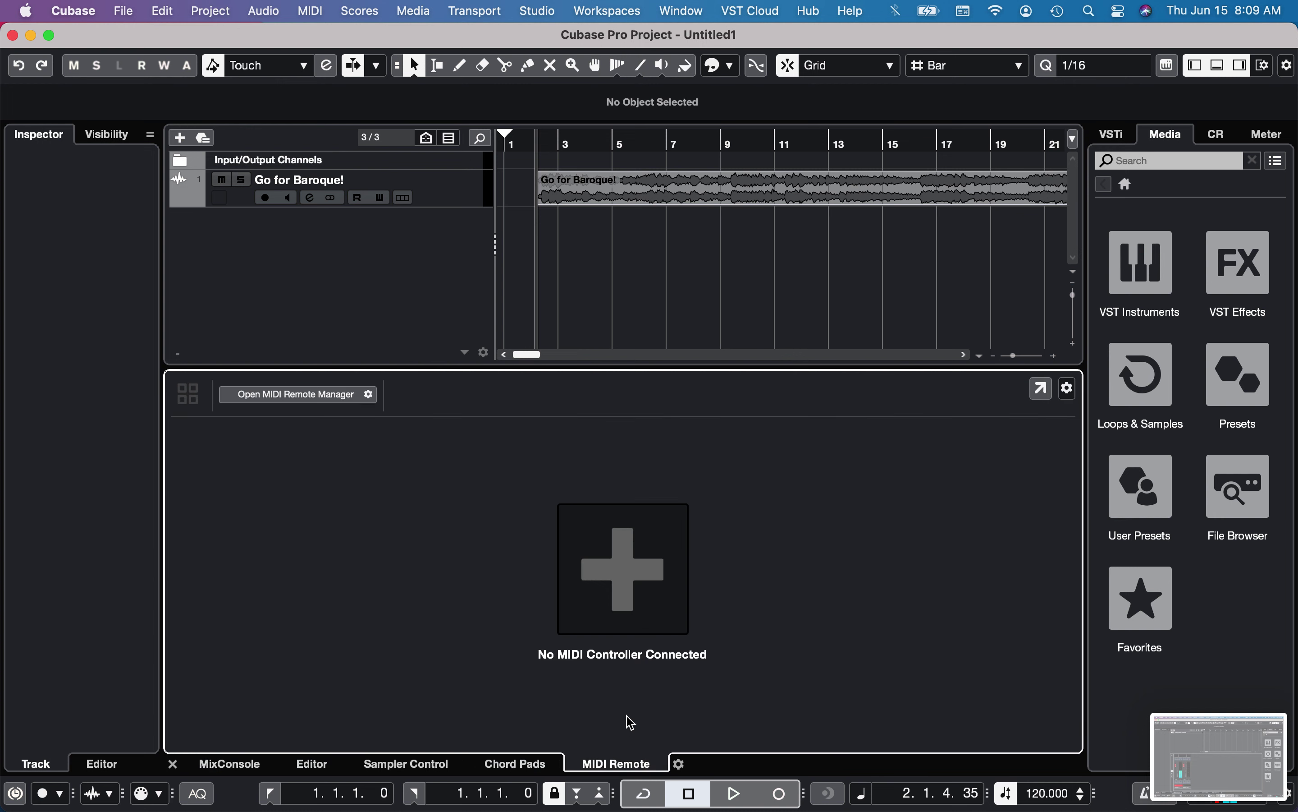
left_click(630, 573)
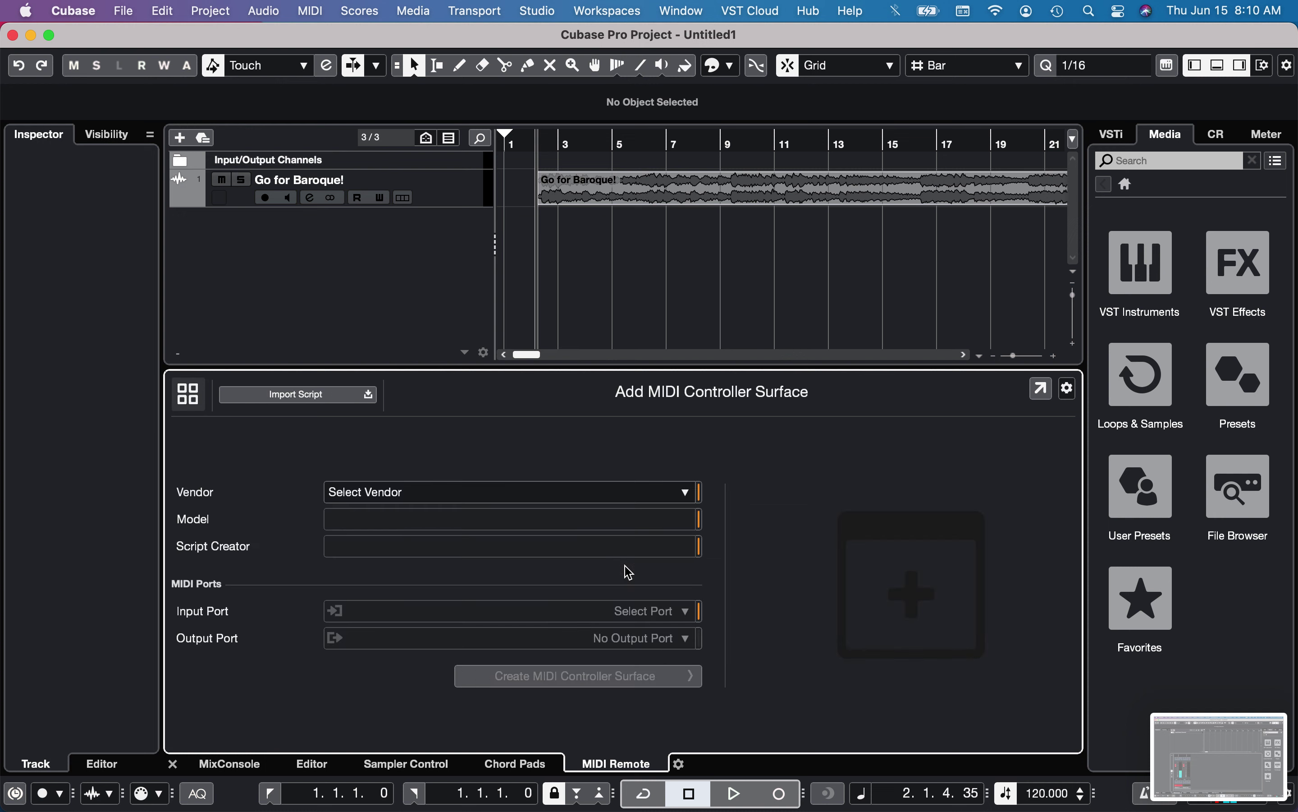
Step: Add the new vendor MusioTech and model Fader Premium, and fill in the script creator name
left_click(476, 492)
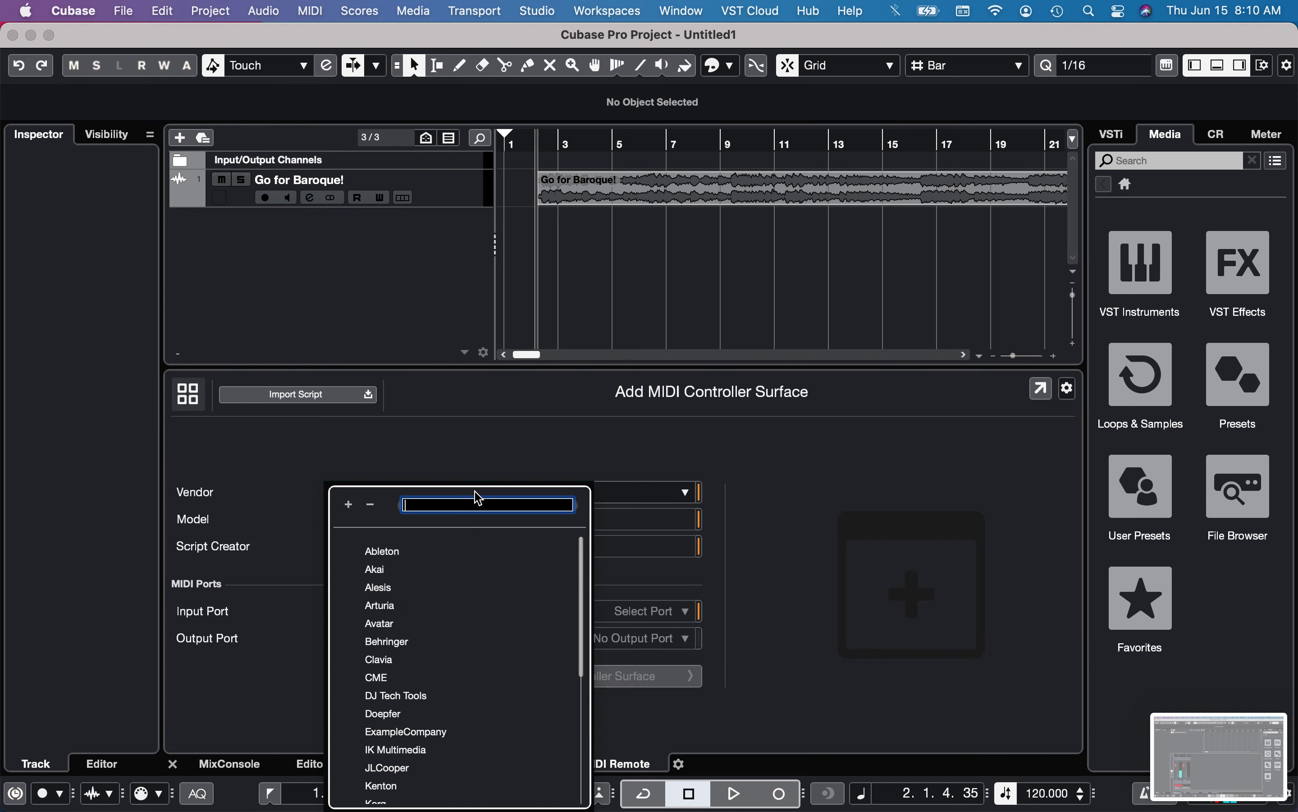
scroll(492, 628, "down", 5)
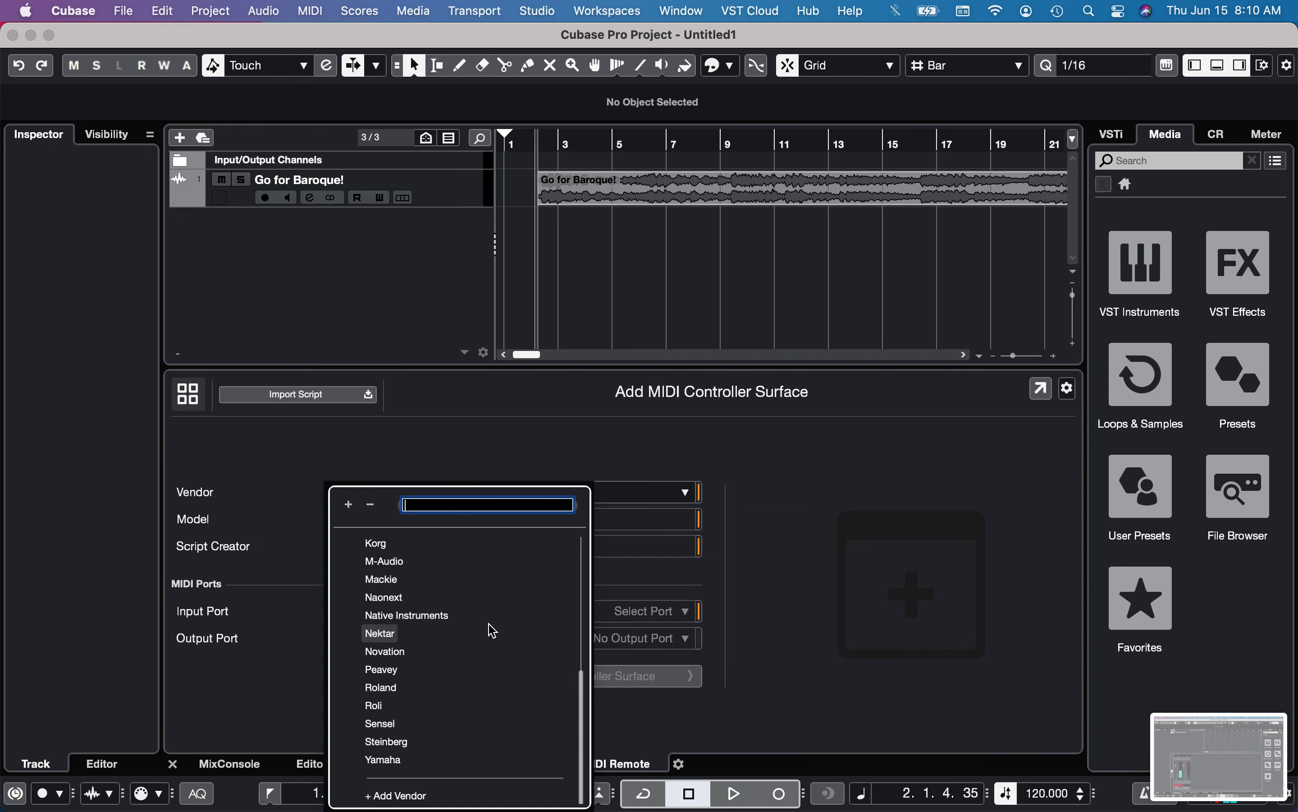
left_click(406, 794)
left_click(432, 491)
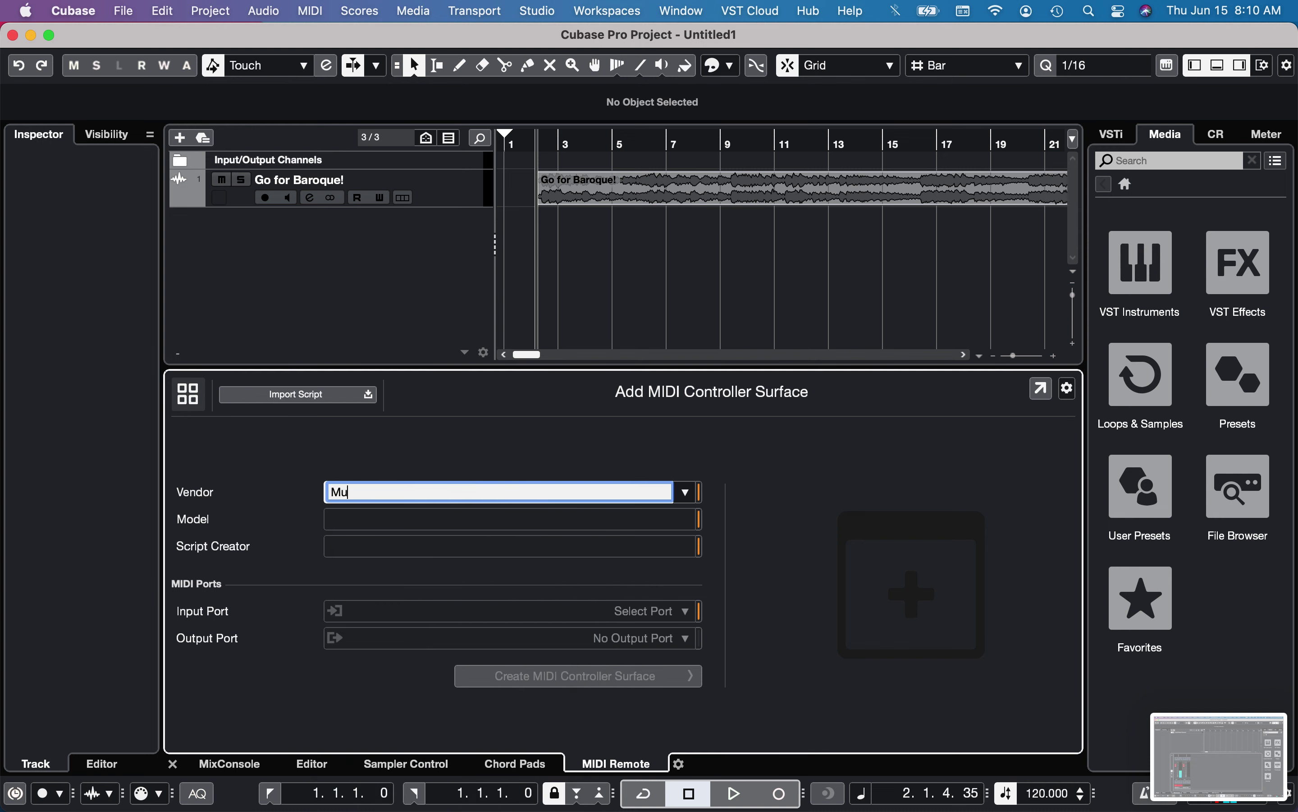
left_click(383, 522)
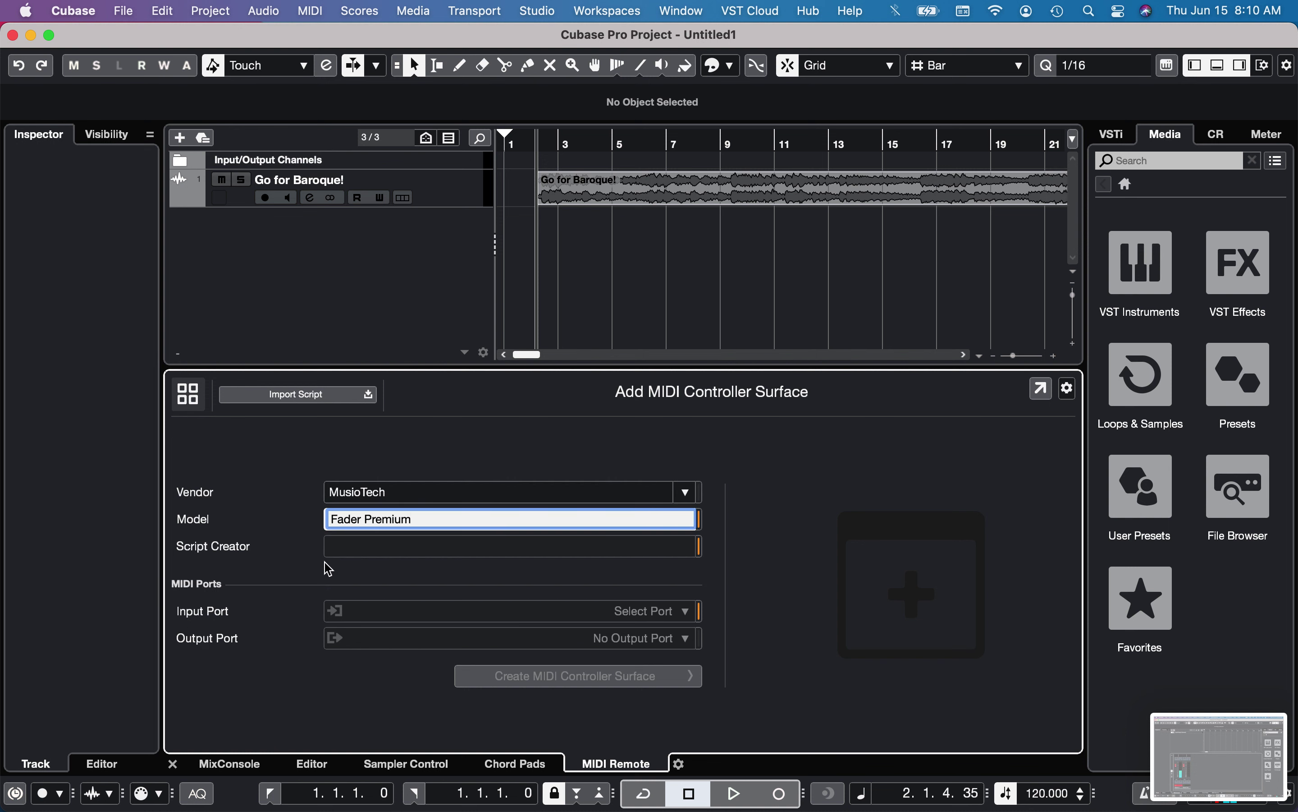
left_click(359, 547)
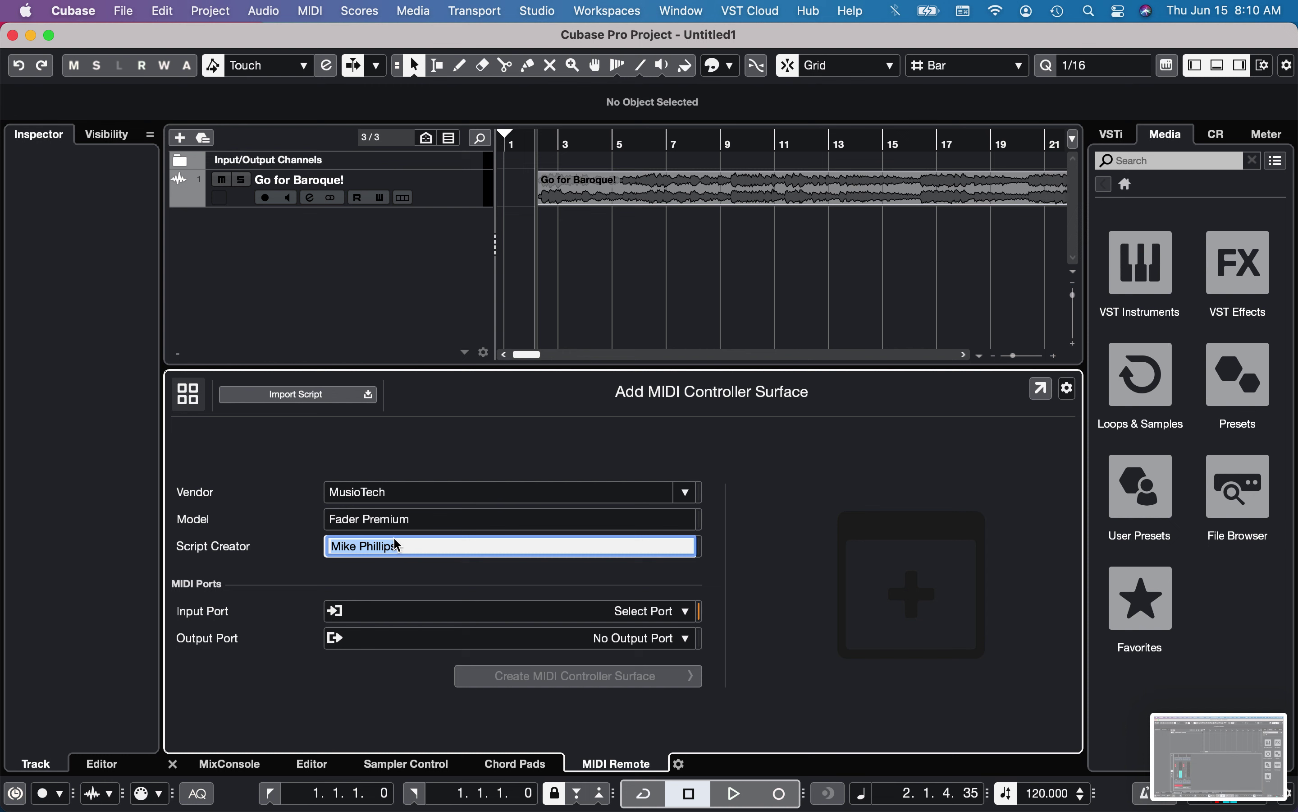
Step: Set both input and output ports to MusioTech(TM) Fader Pro and create the surface
left_click(690, 618)
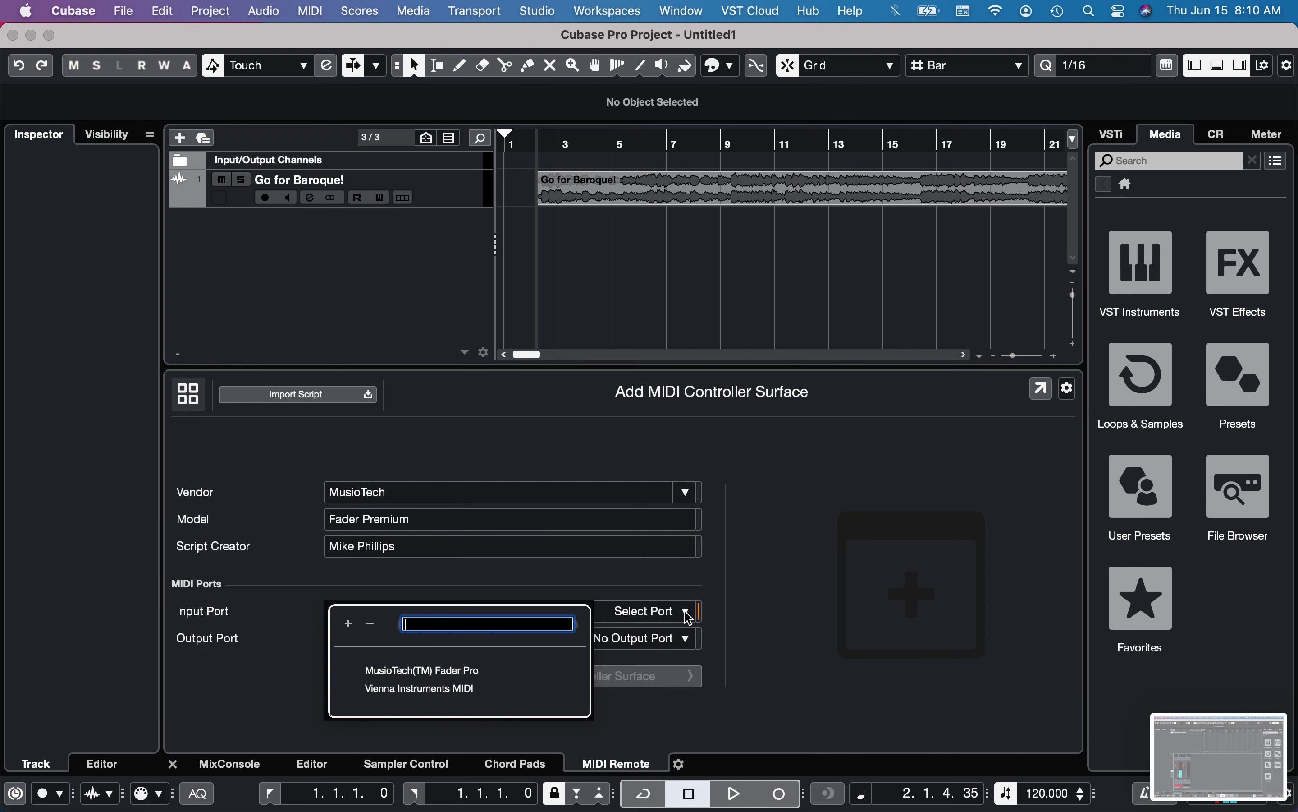
left_click(465, 668)
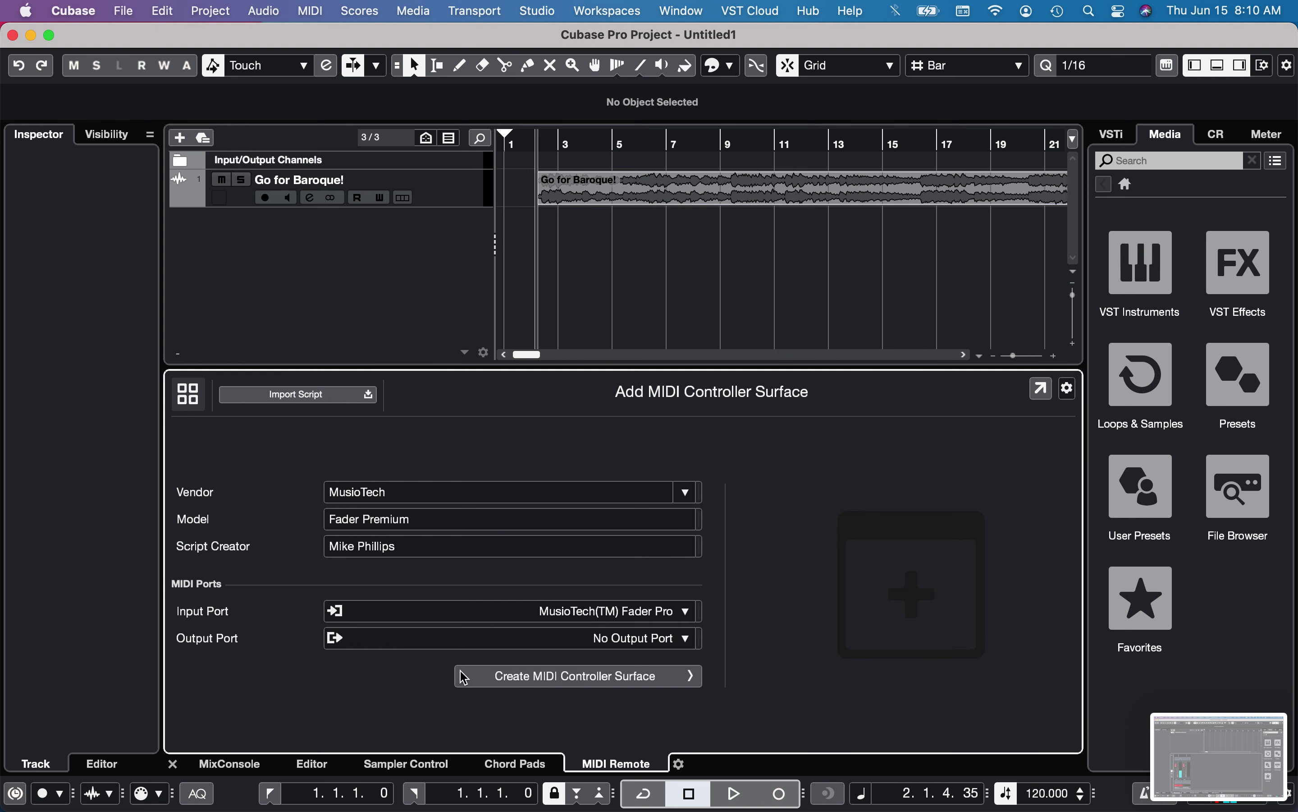
left_click(687, 640)
left_click(425, 716)
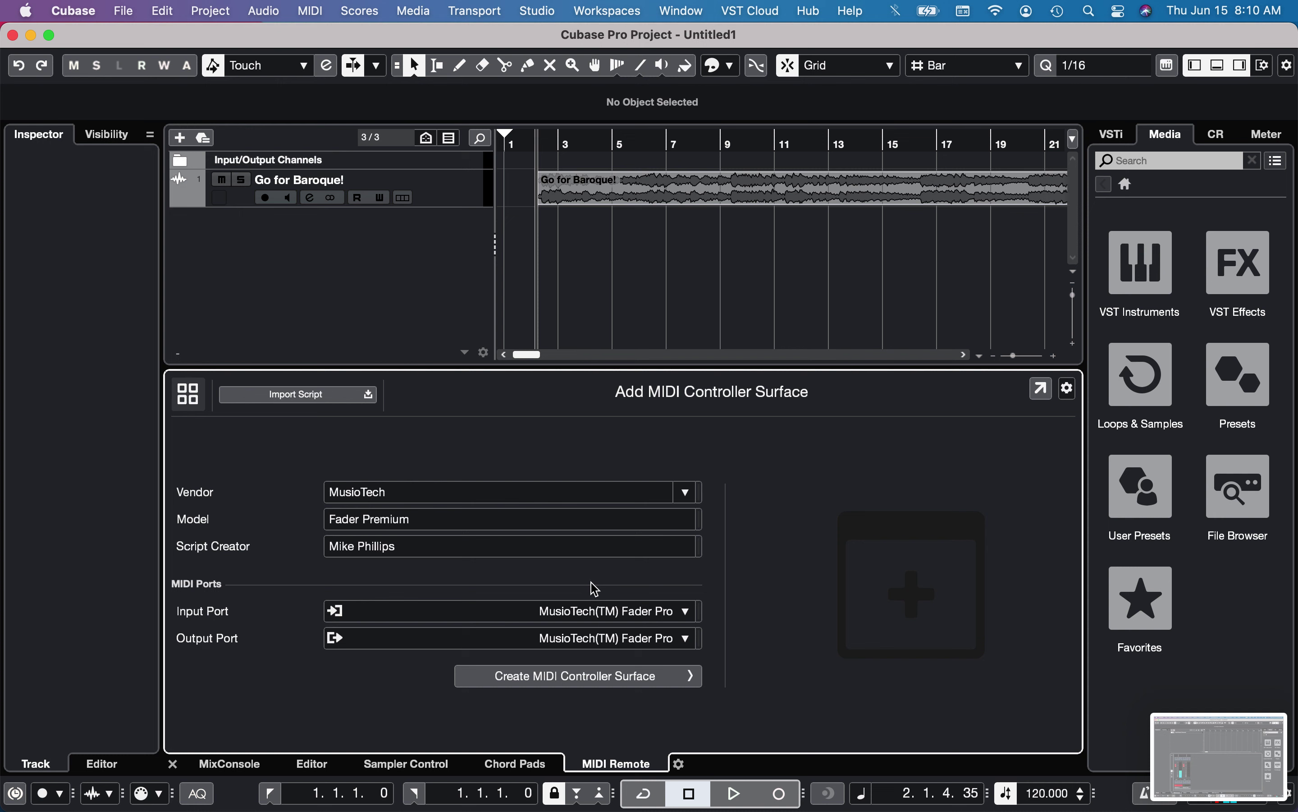
left_click(537, 677)
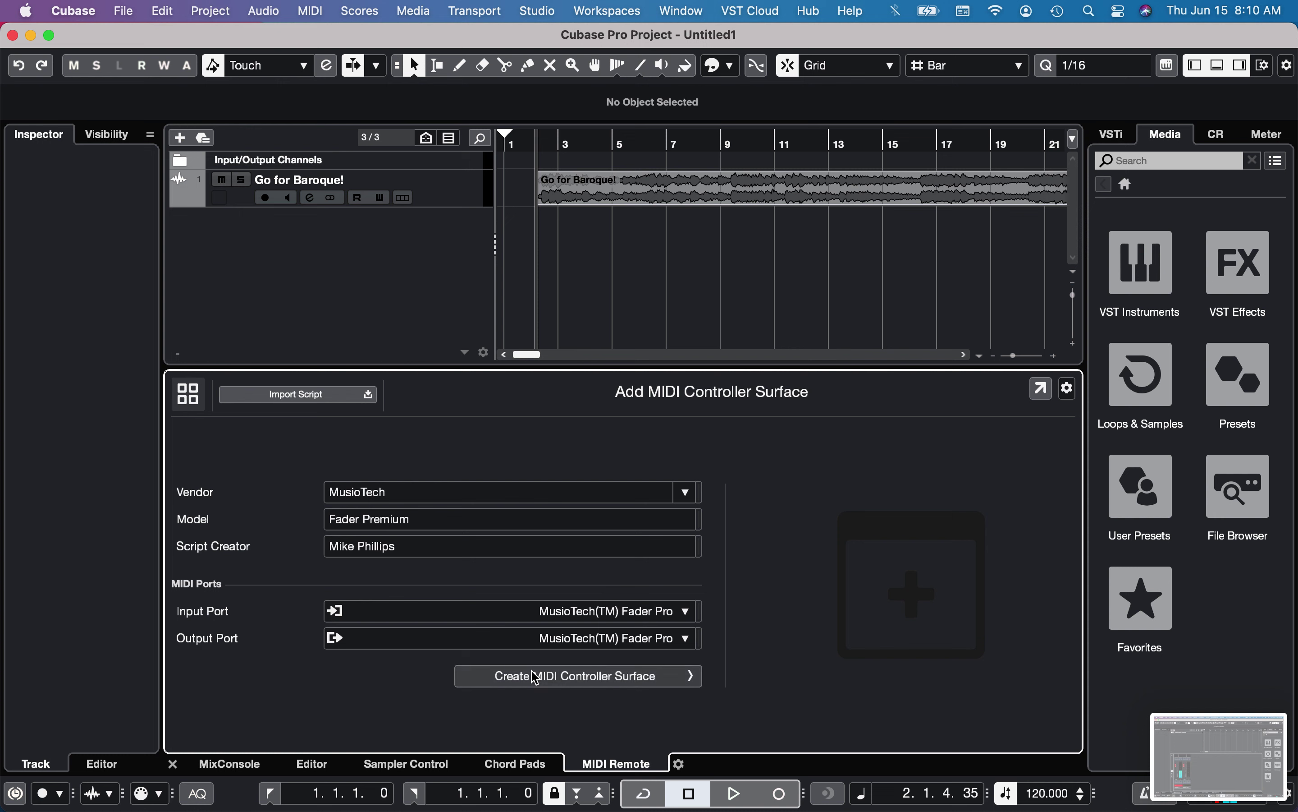
left_click(588, 677)
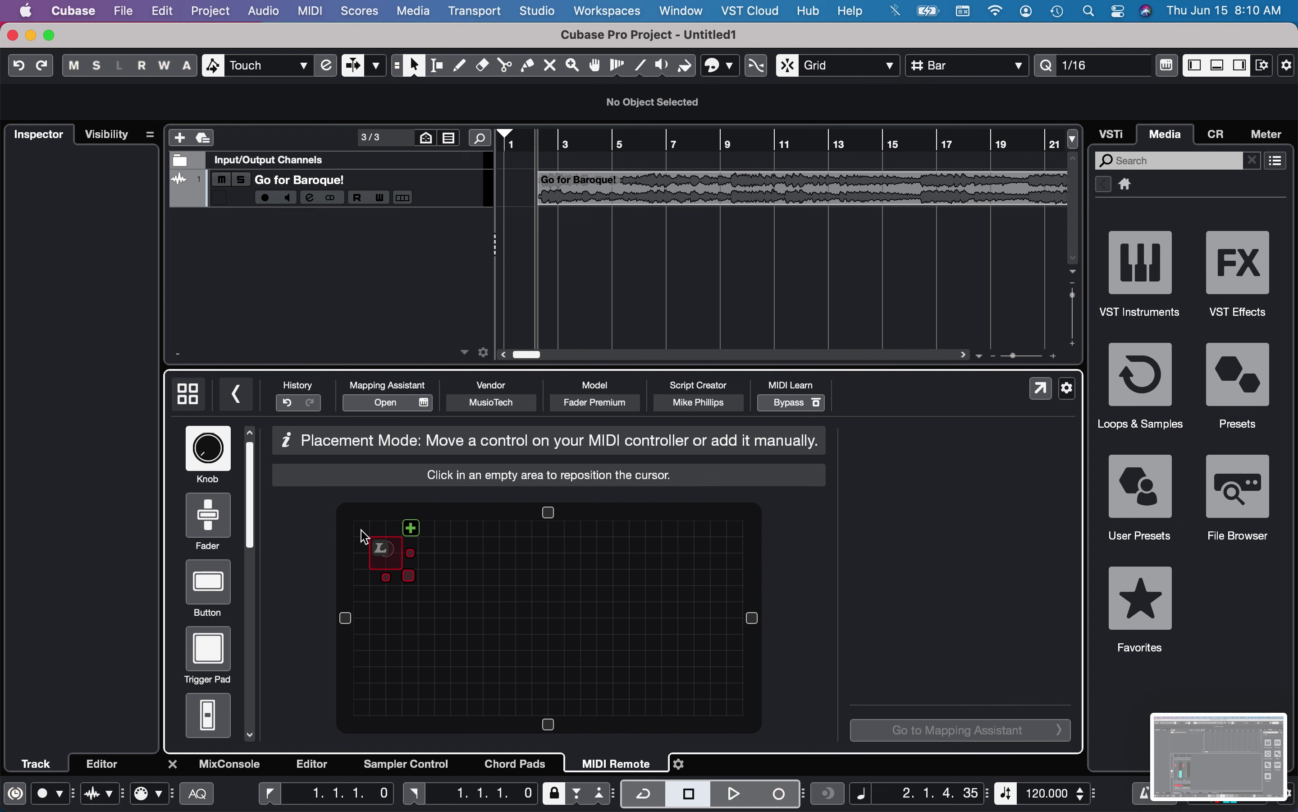
Step: Switch placement to a taller fader control aligned at the grid's left edge
left_click(210, 518)
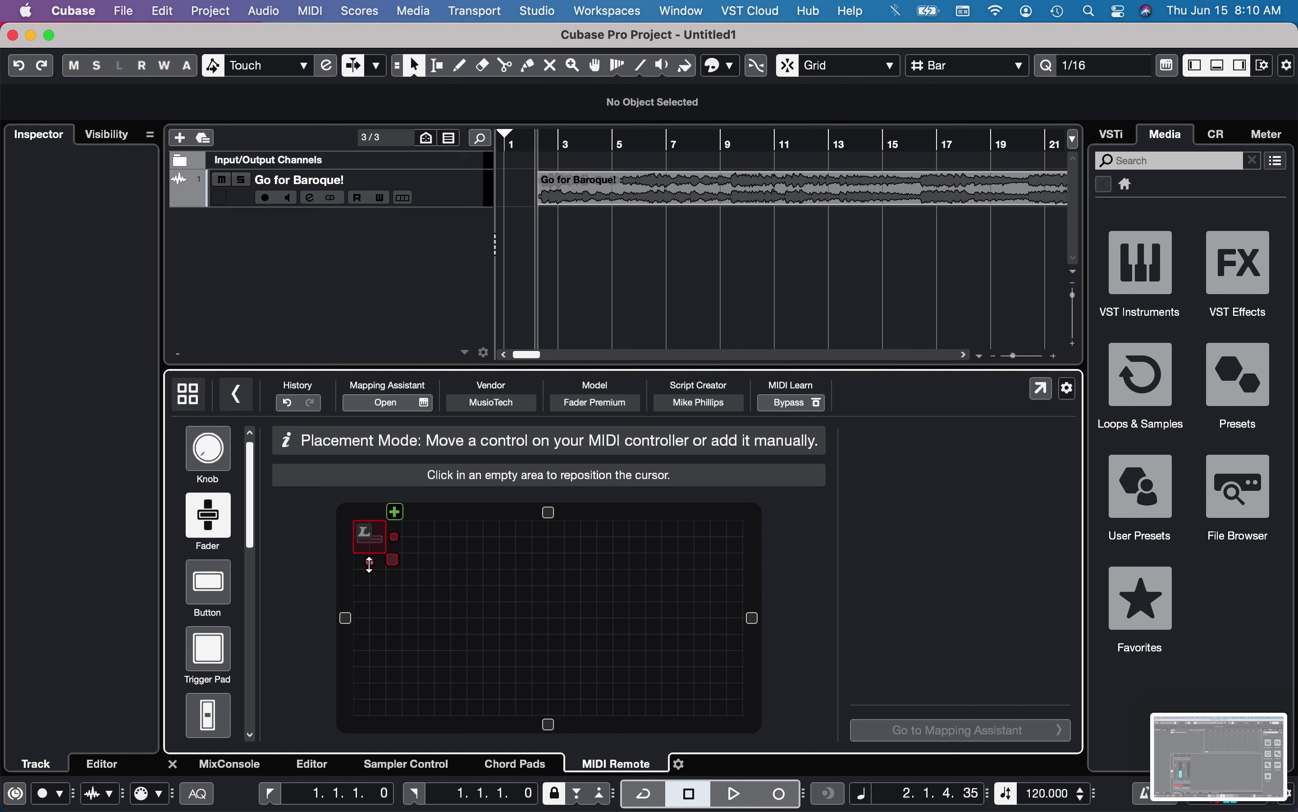
left_click_drag(370, 563, 380, 663)
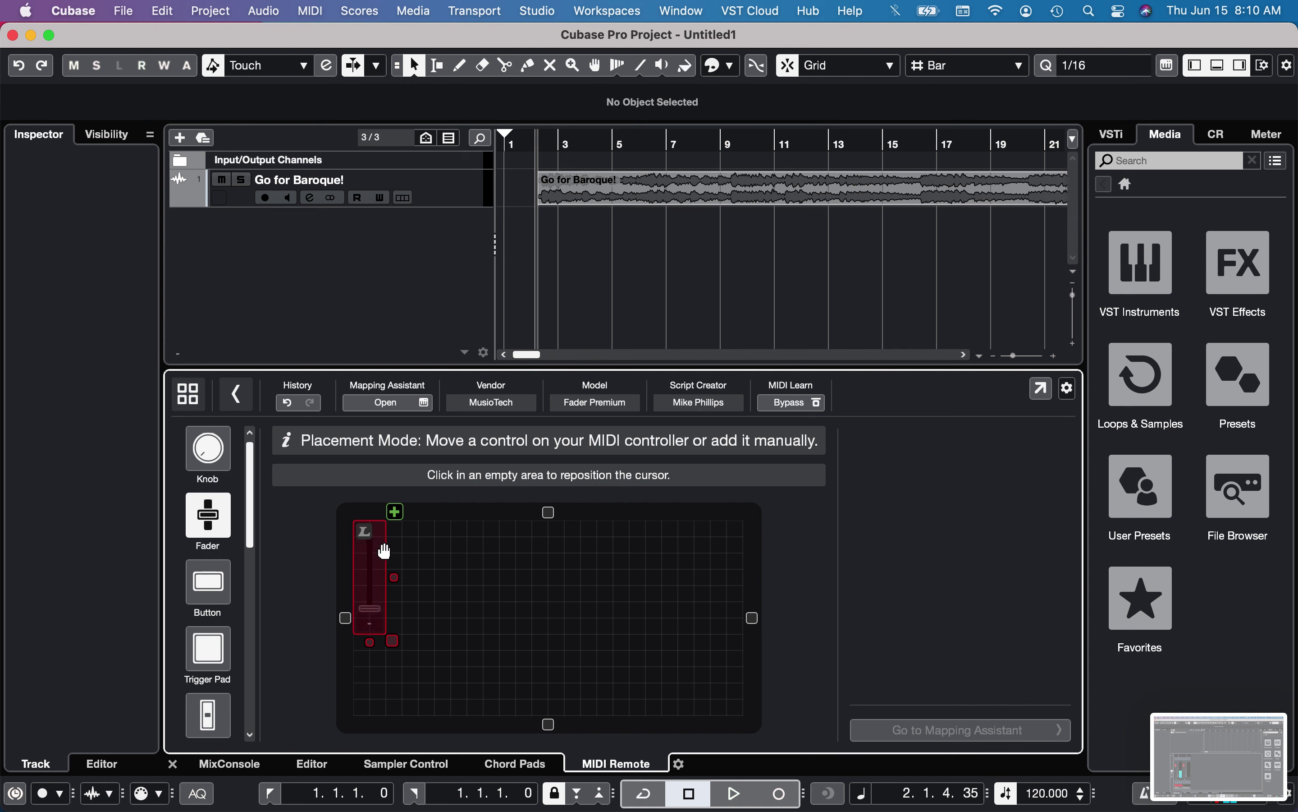
left_click(415, 533)
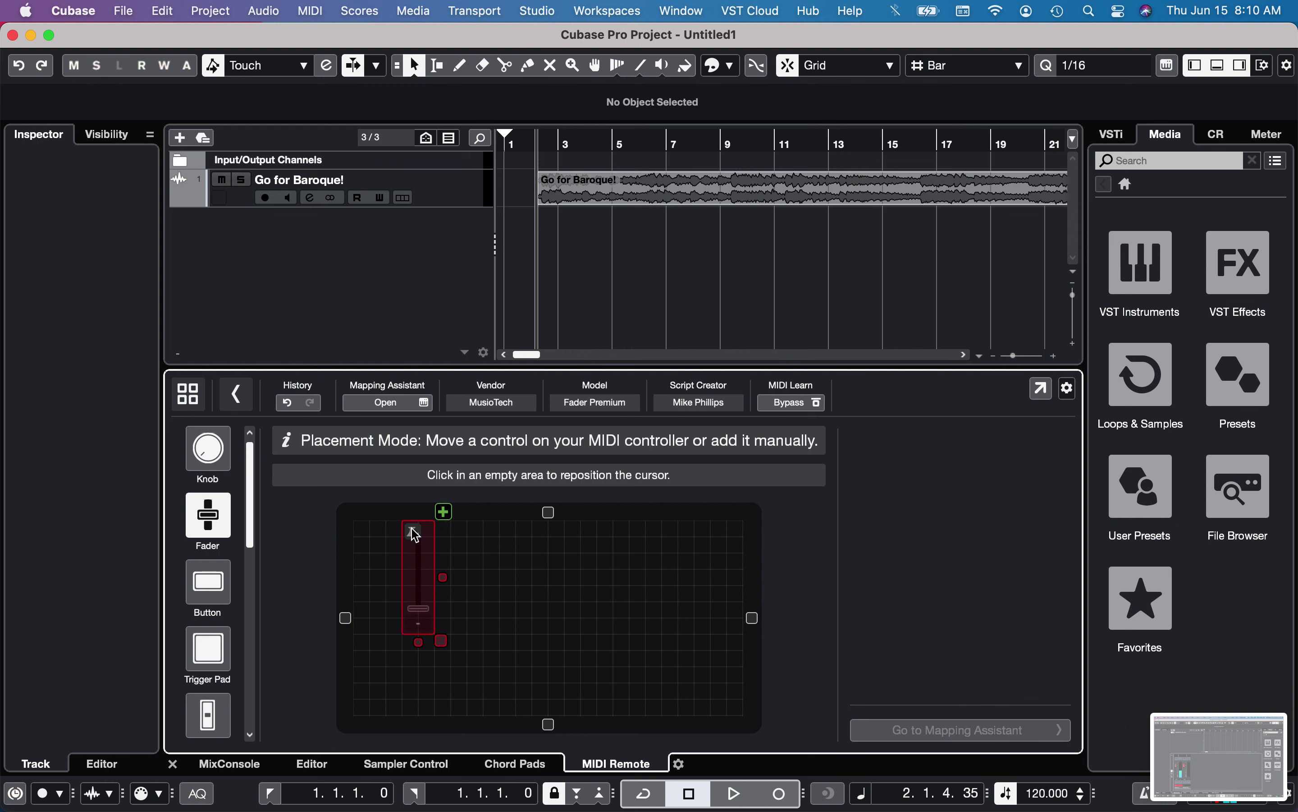
left_click_drag(415, 533, 381, 537)
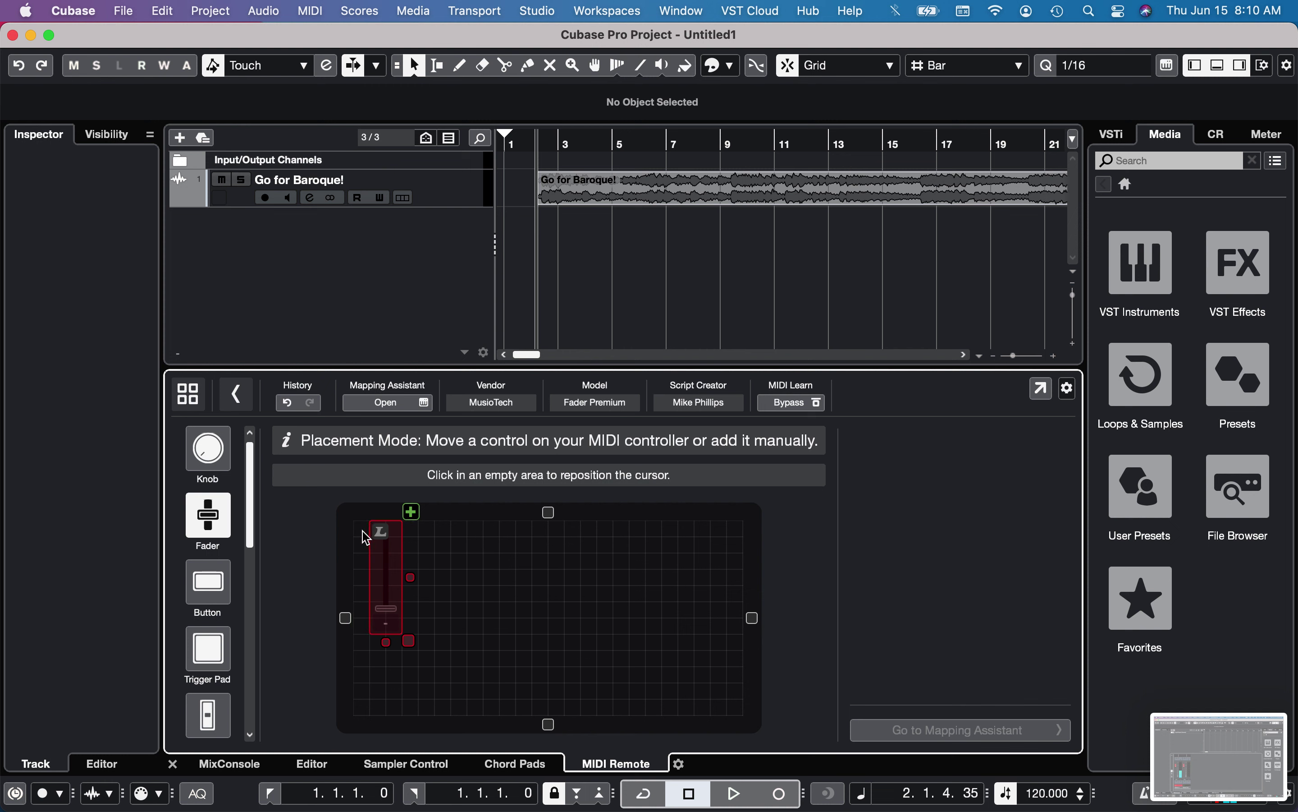
left_click(364, 534)
Step: Place four faders side by side on the surface layout
left_click(398, 516)
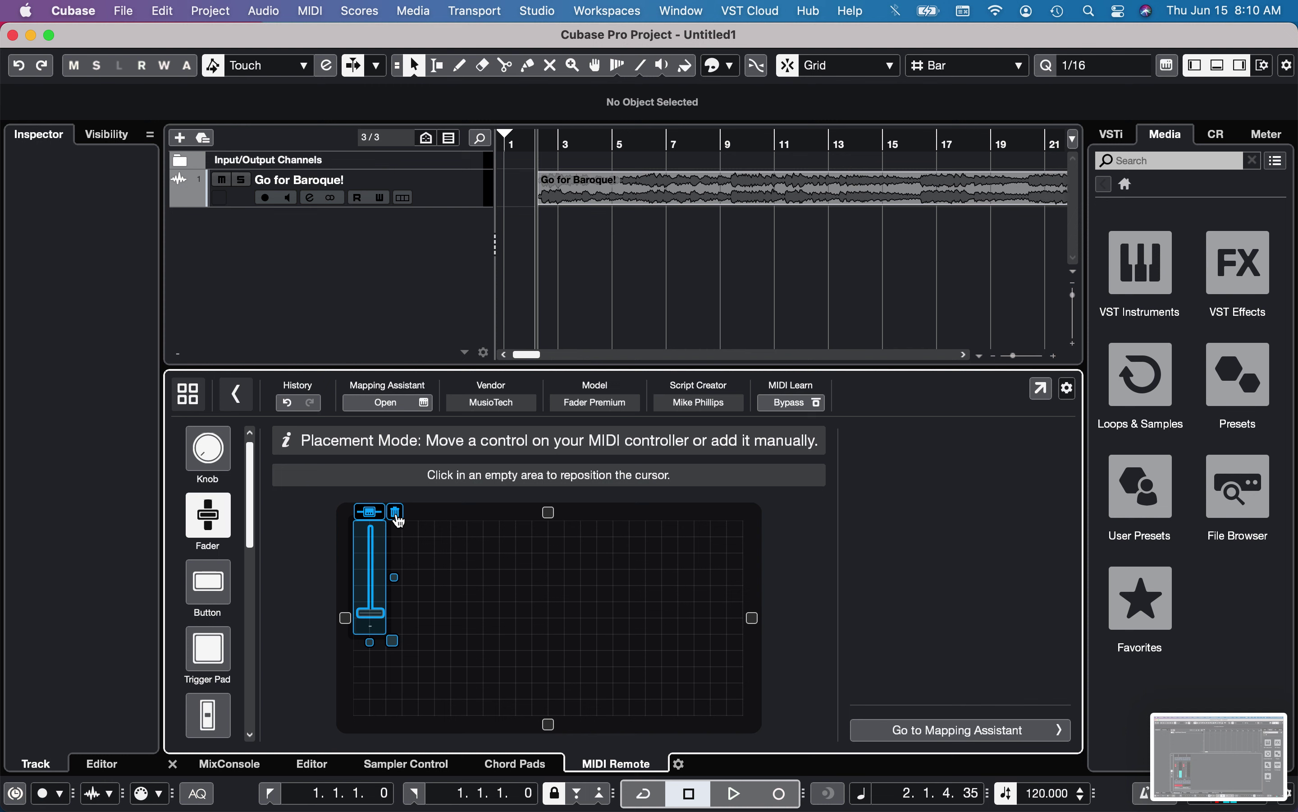
left_click(409, 549)
left_click(440, 525)
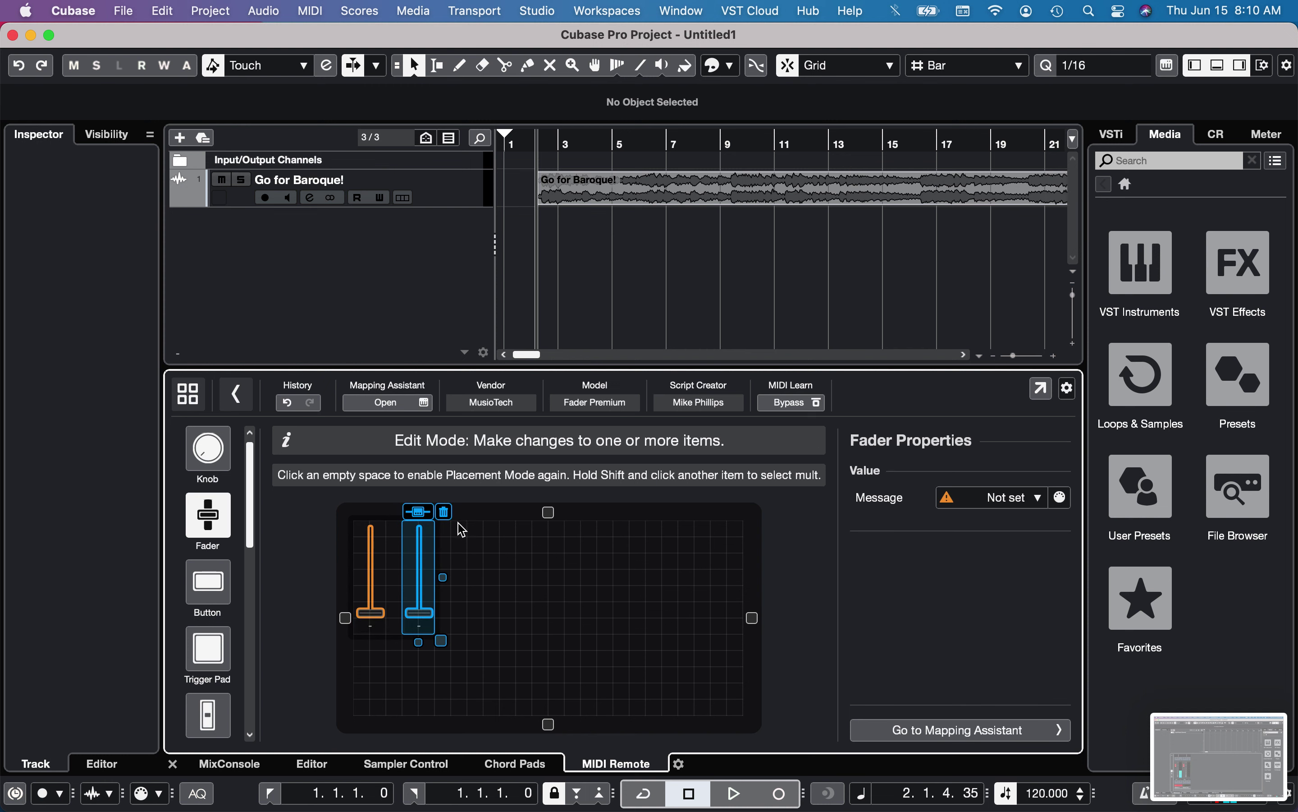
left_click(462, 532)
left_click(491, 516)
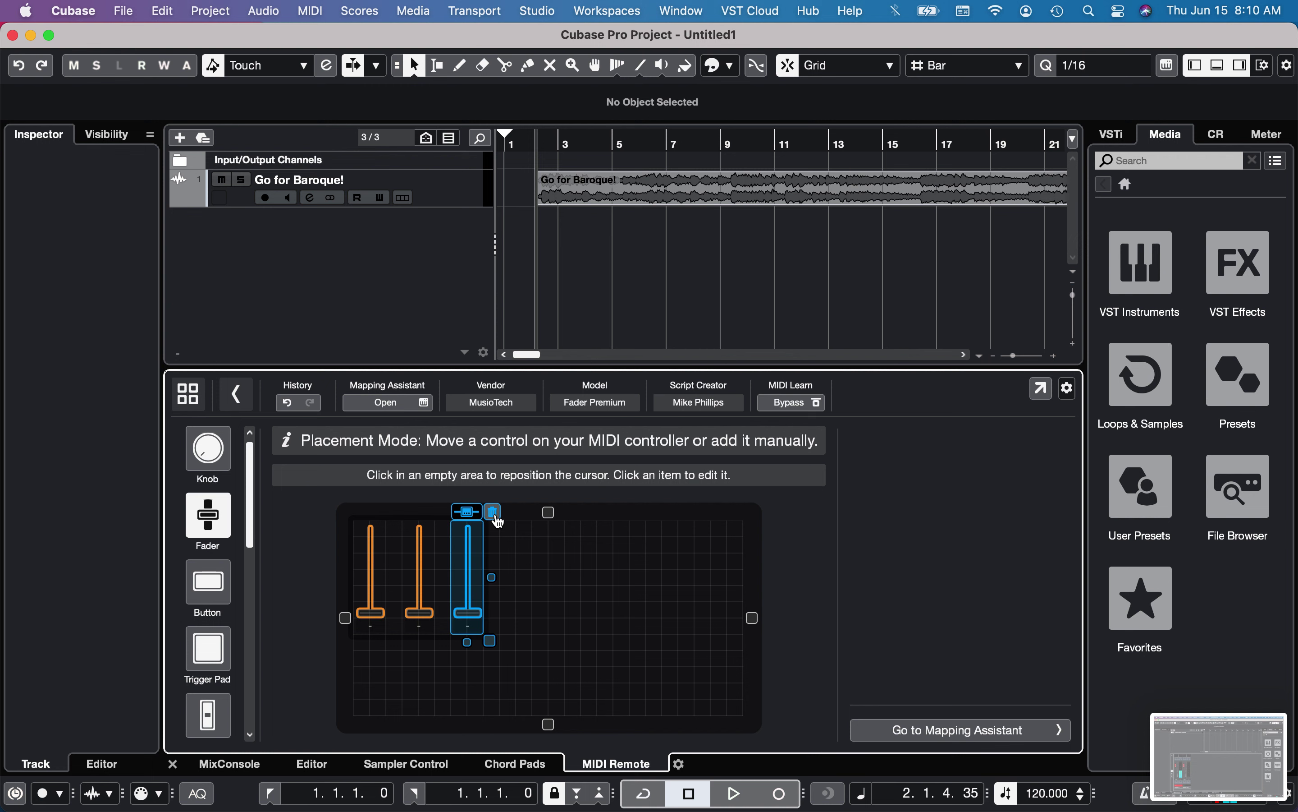
left_click(519, 530)
left_click(548, 512)
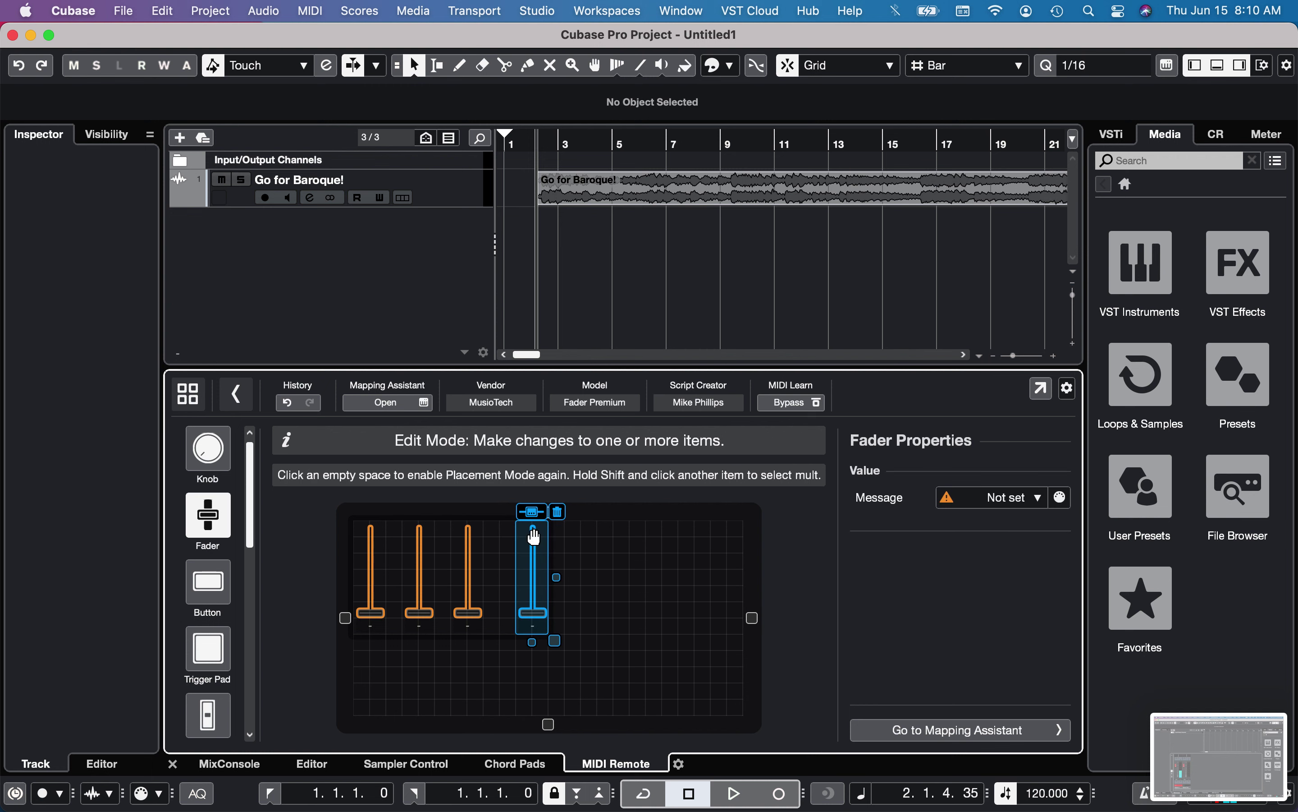
left_click(379, 561)
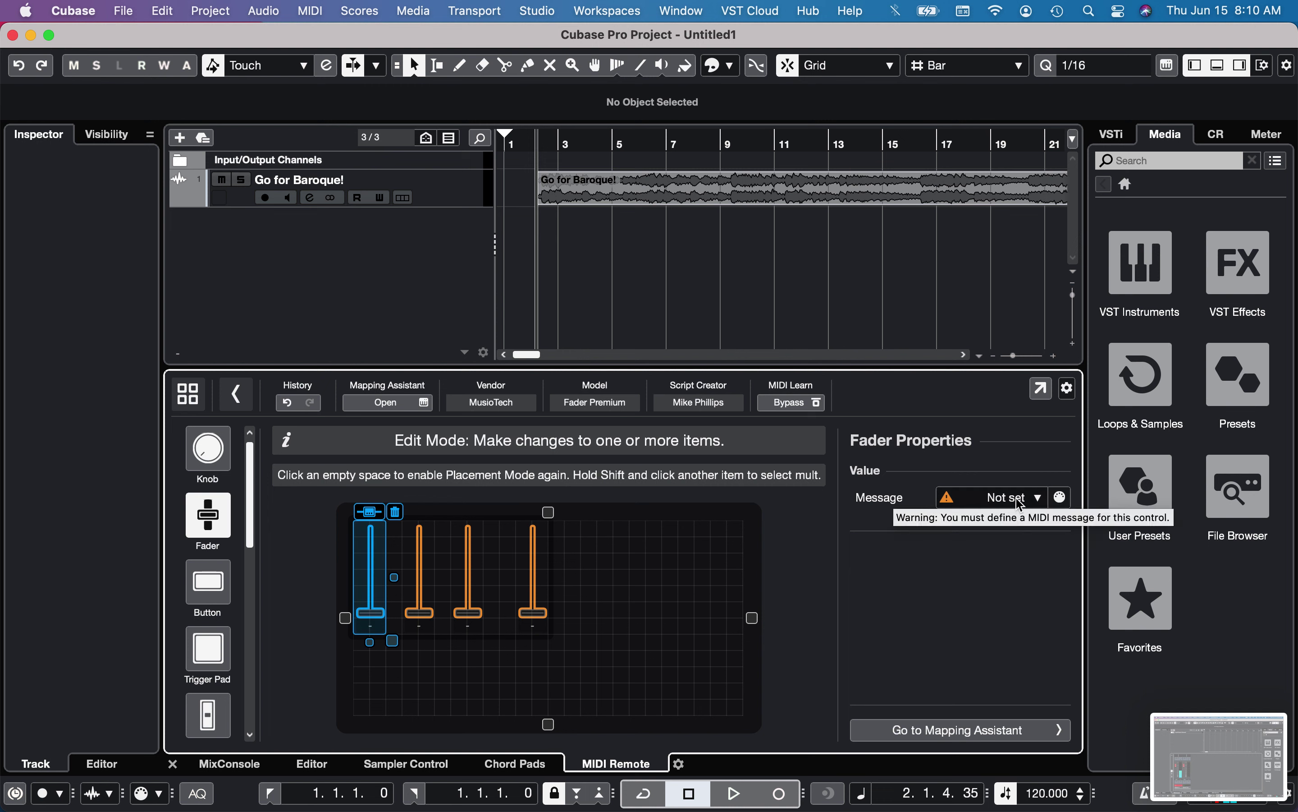
Step: MIDI-learn Control Change 7 for the first fader and CC 1 for the second
left_click(1063, 498)
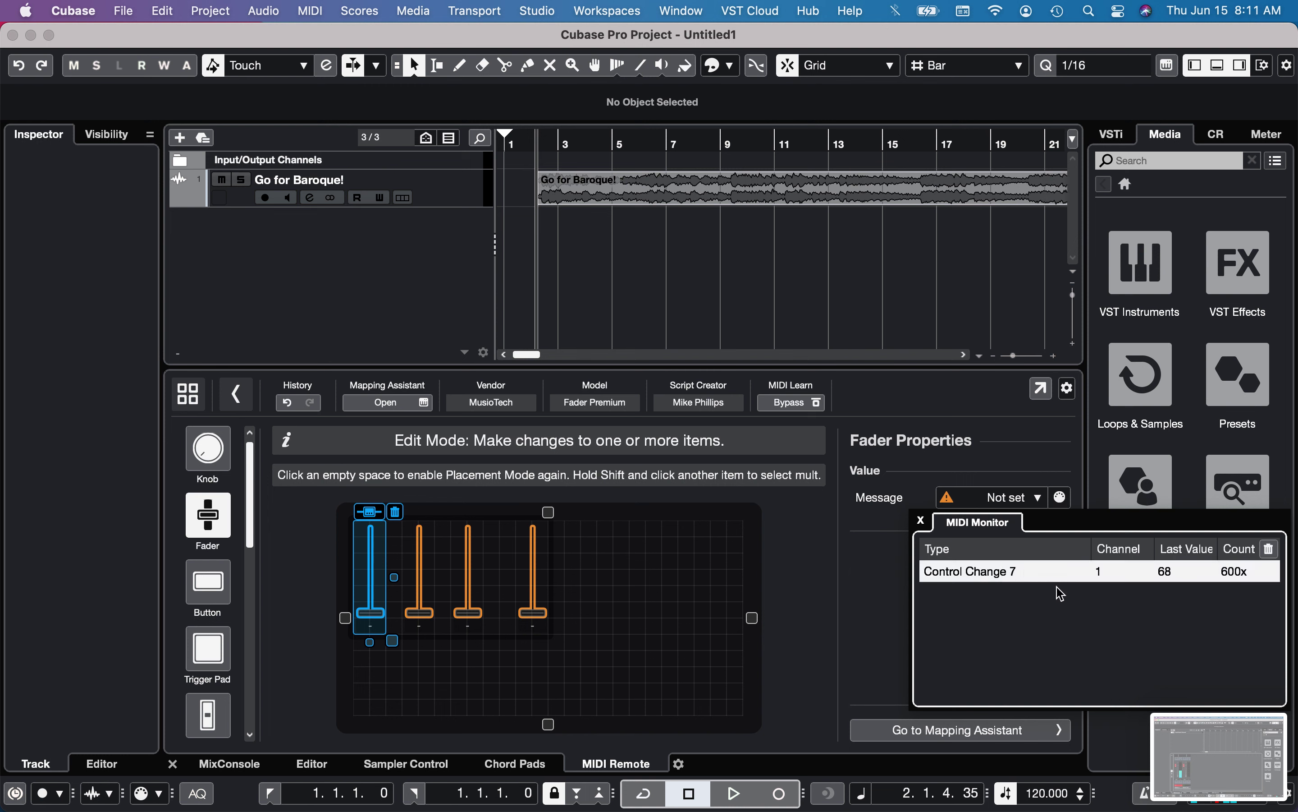
left_click(1062, 573)
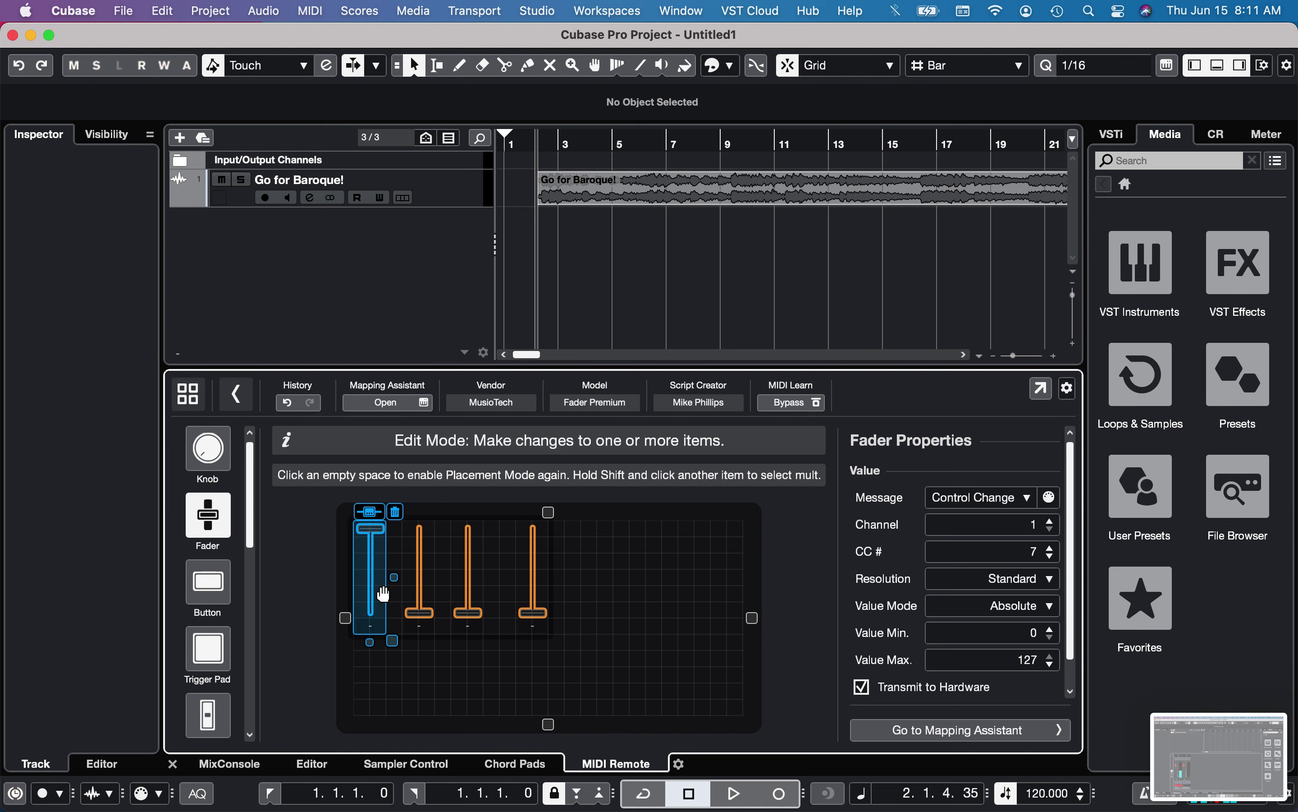
left_click(427, 566)
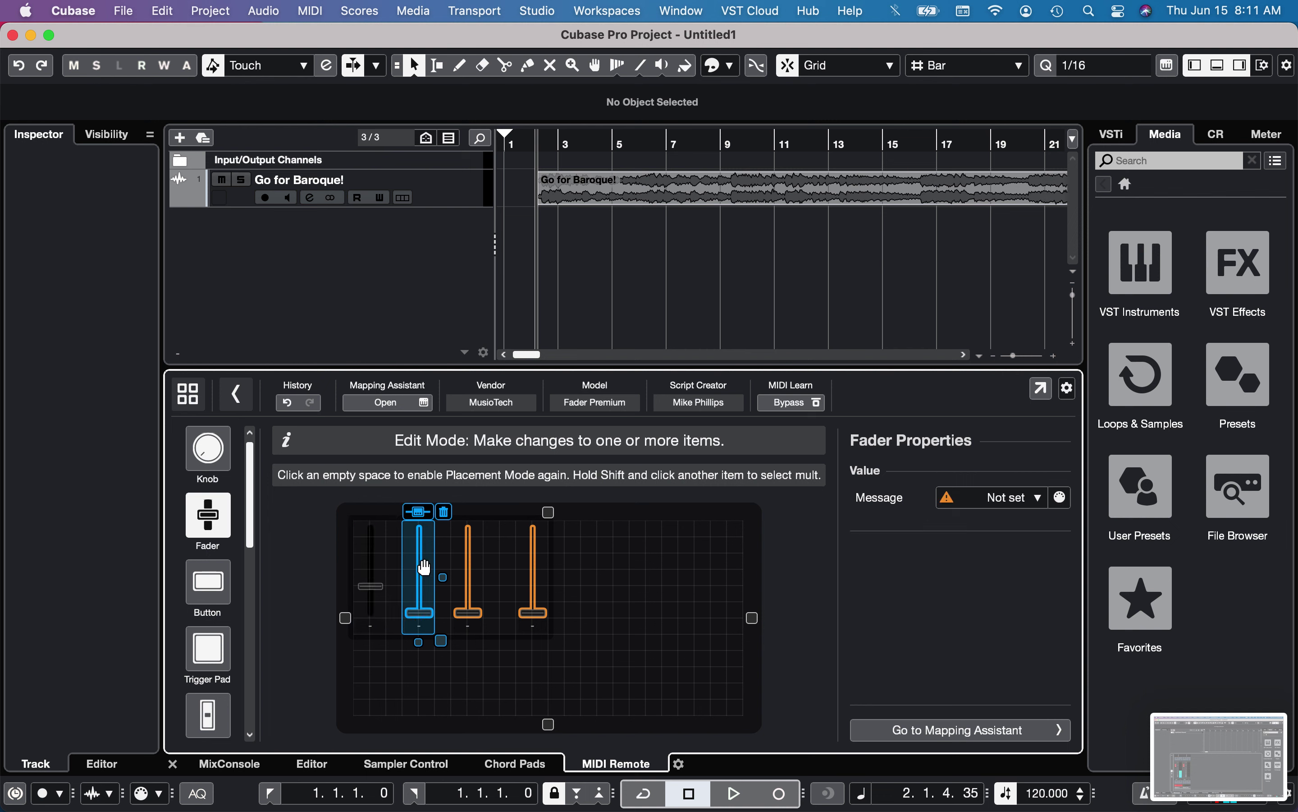
left_click(1061, 497)
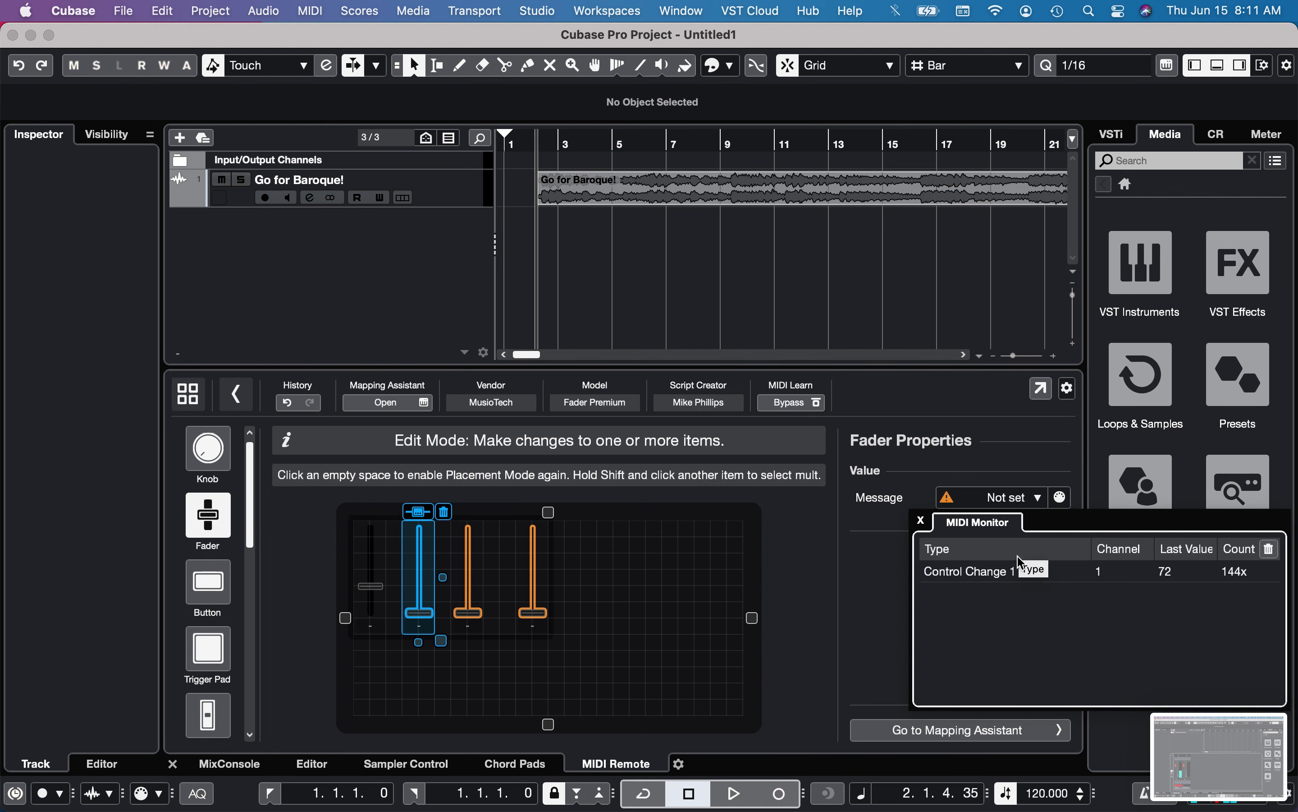
left_click(1007, 572)
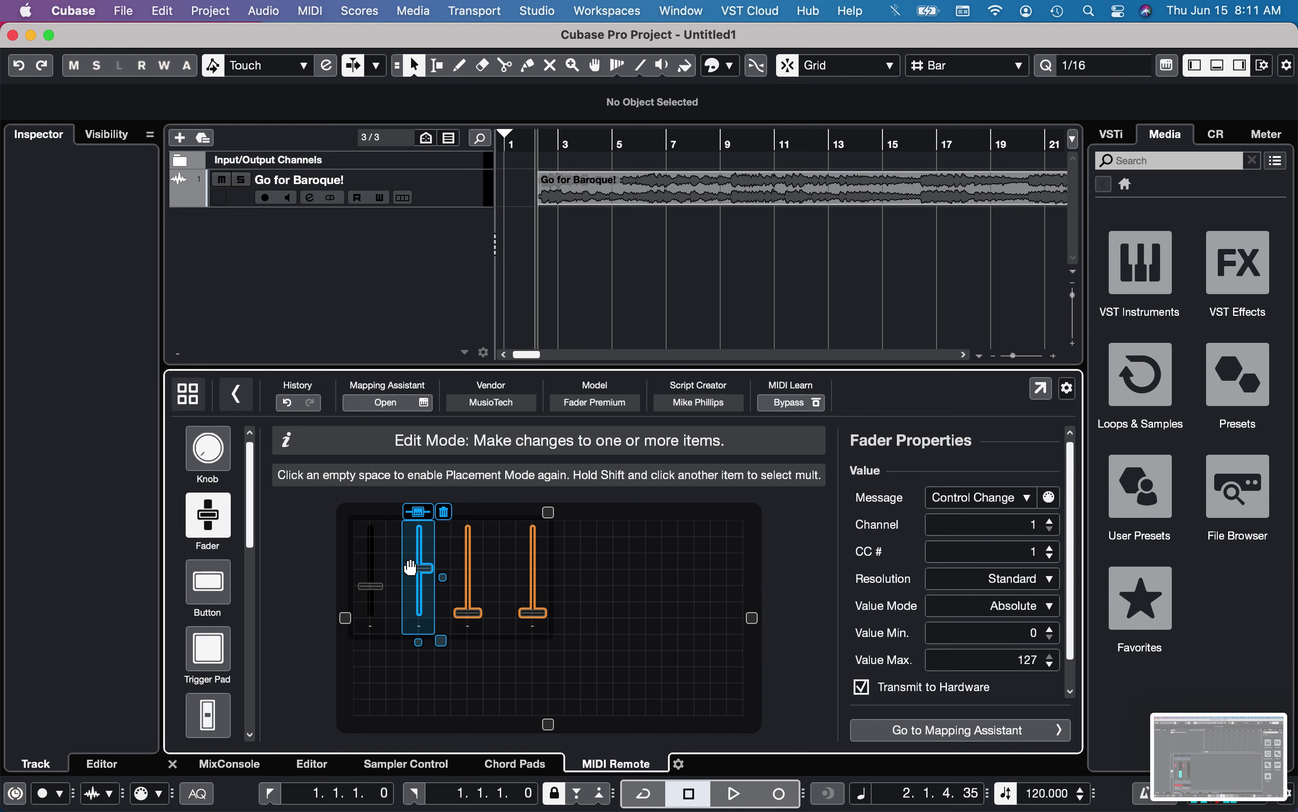
Step: MIDI-learn CC 21 for the third fader and CC 64 for the fourth
left_click(468, 575)
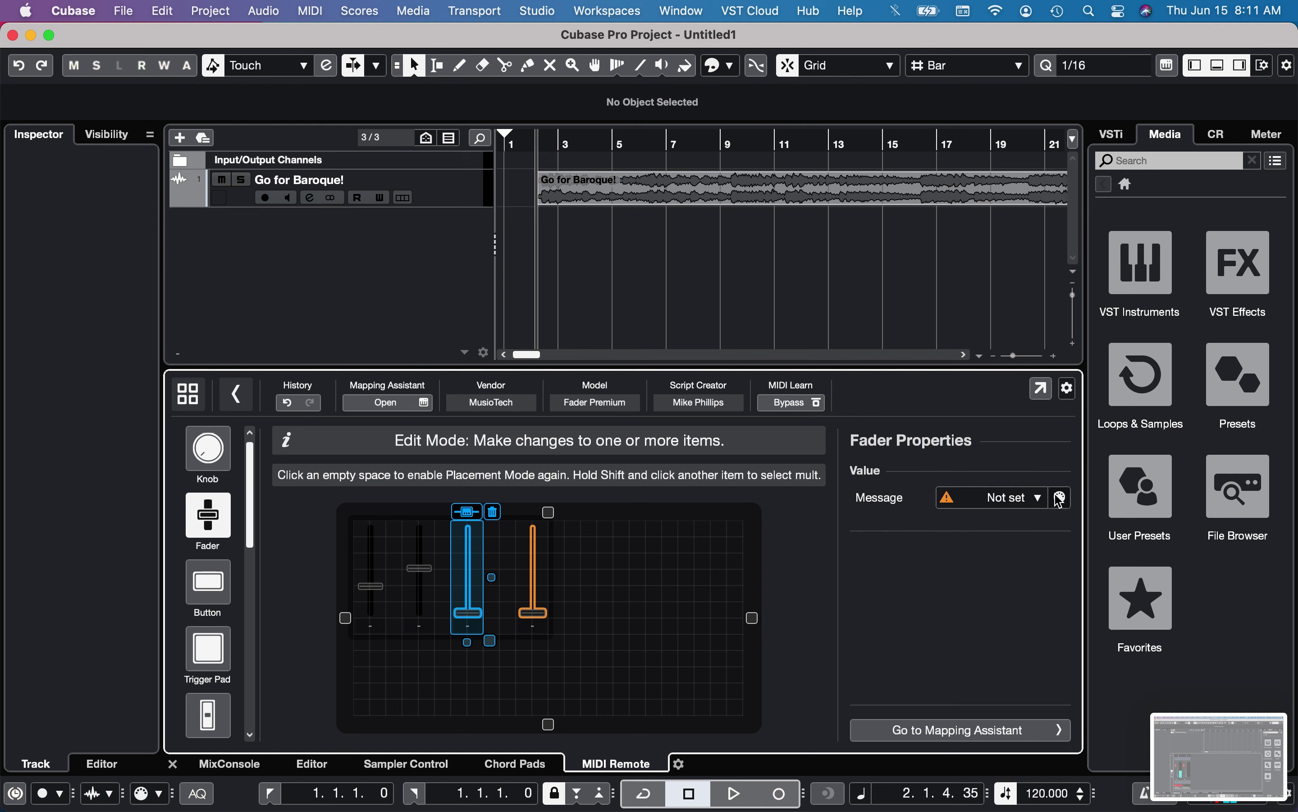
left_click(1060, 499)
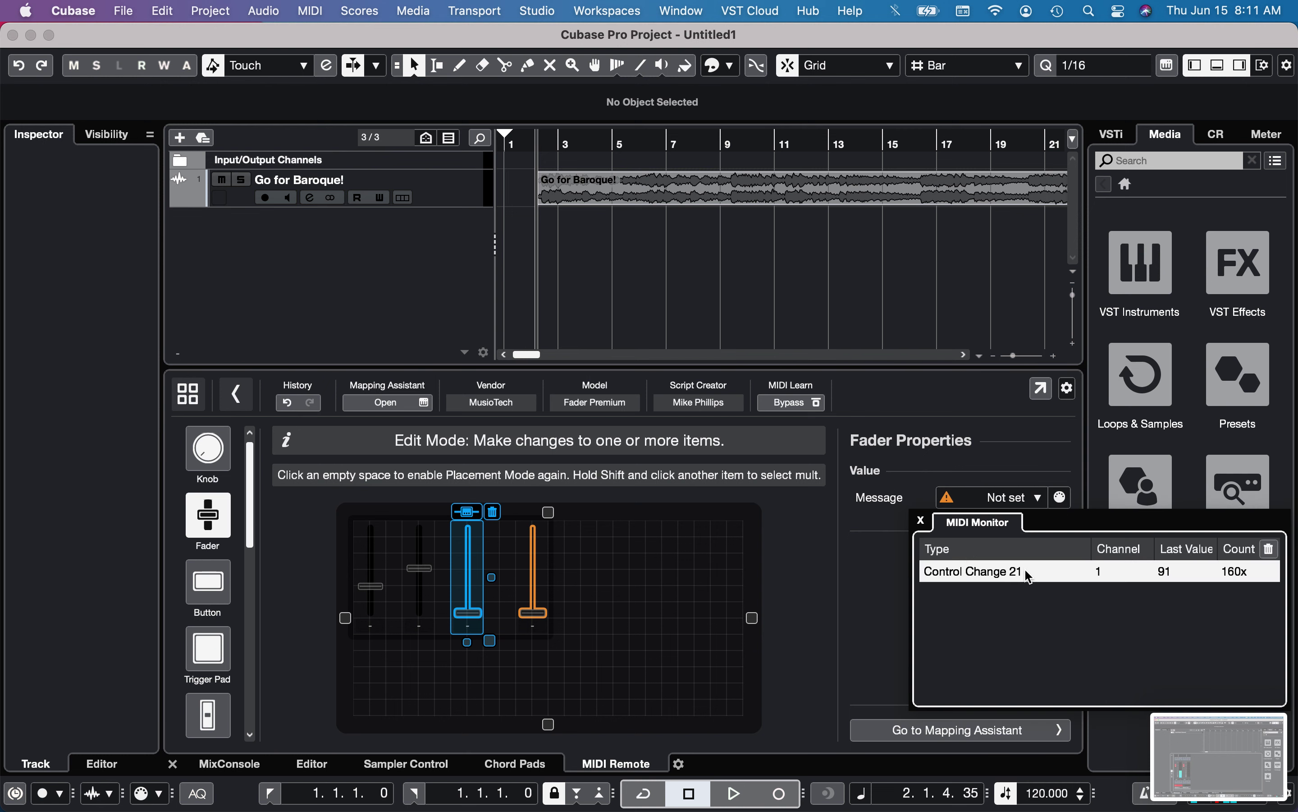
left_click(1027, 570)
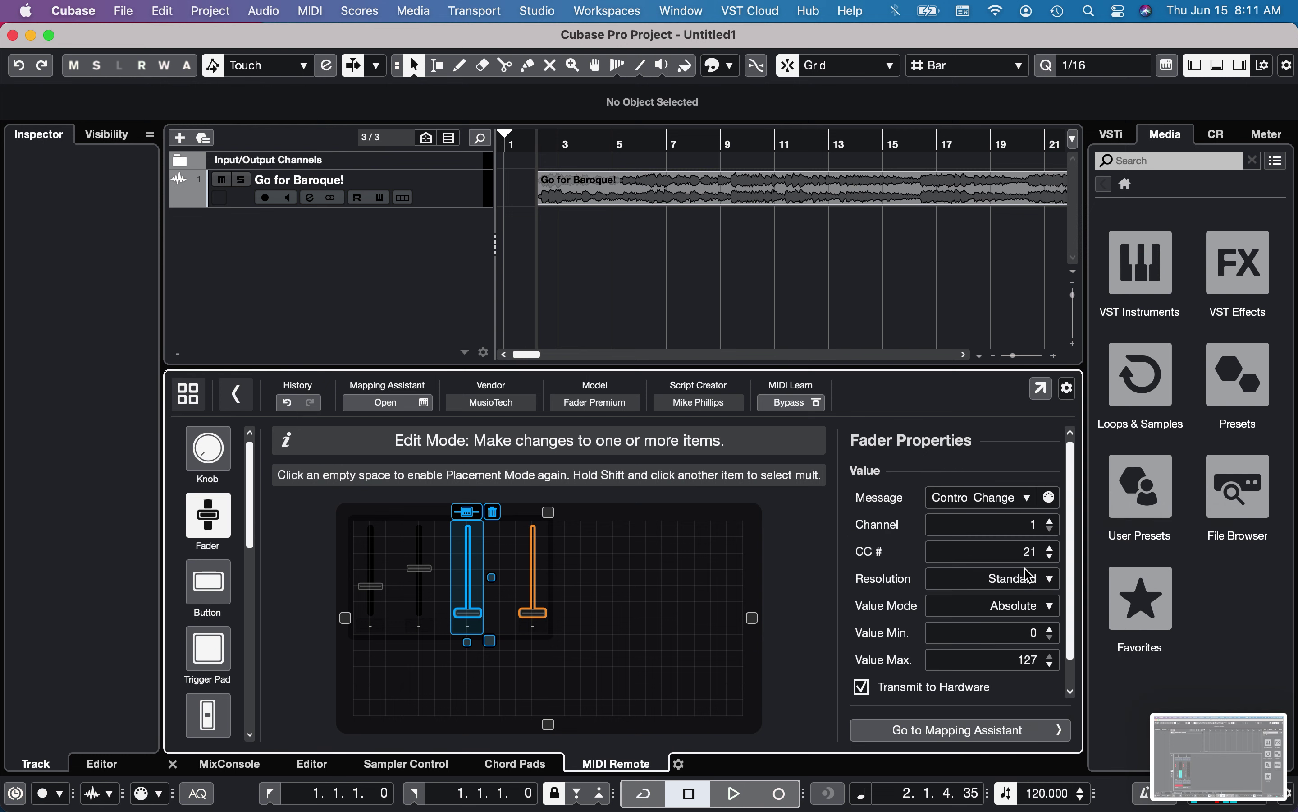
left_click(535, 570)
left_click(1062, 499)
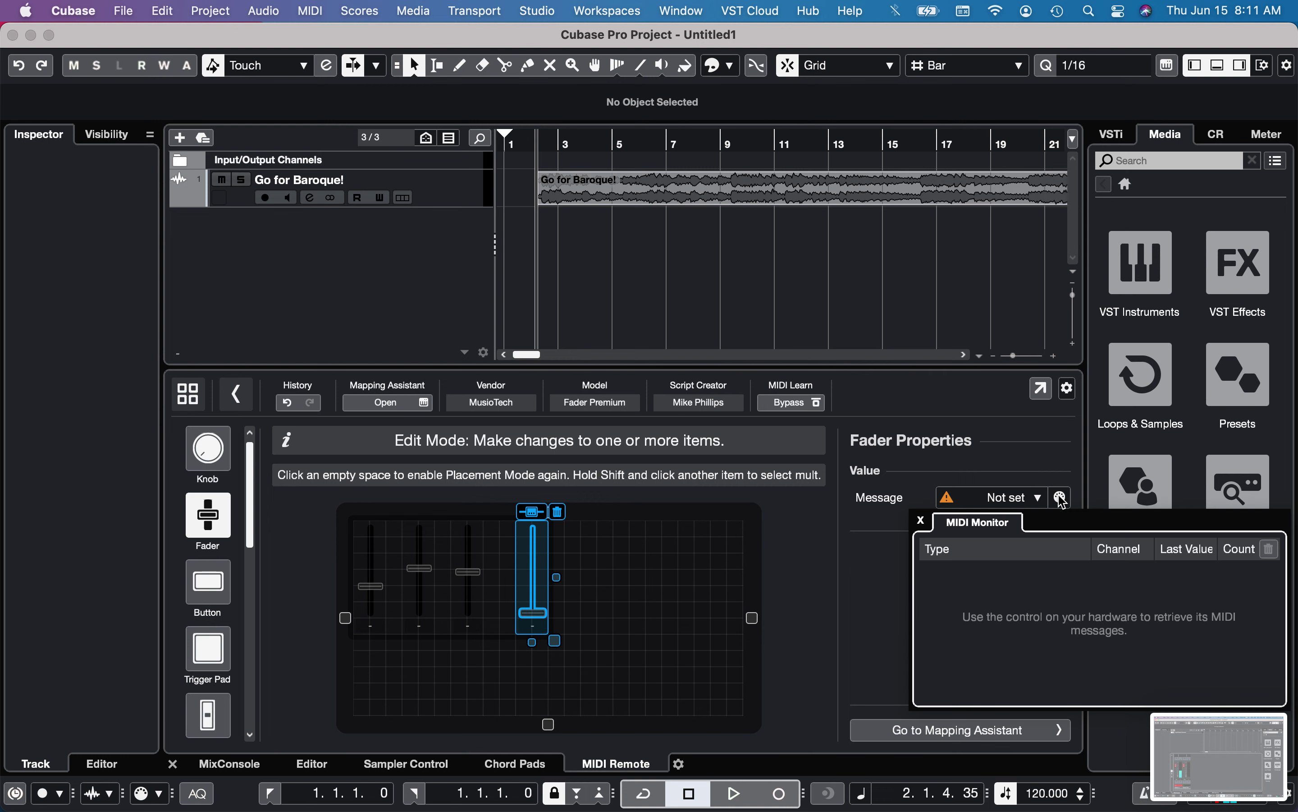
left_click(996, 572)
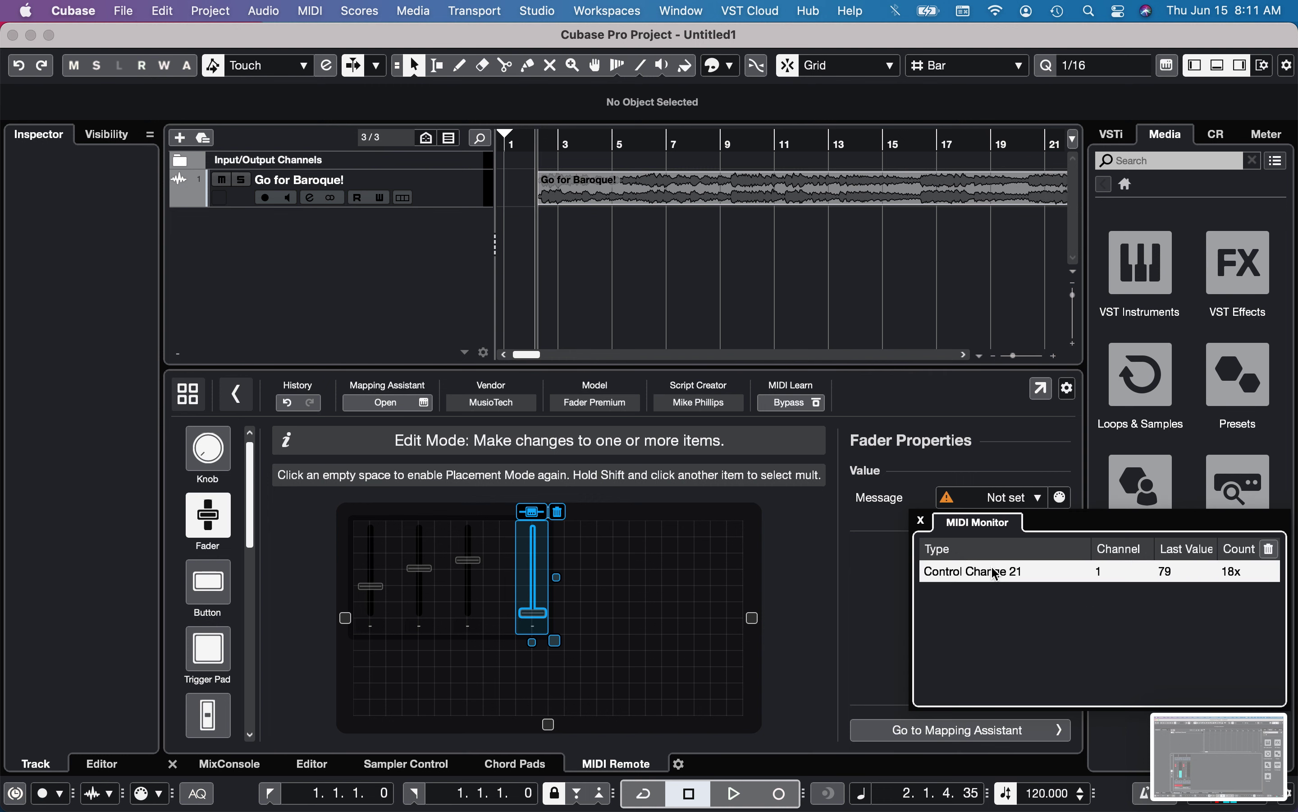
left_click(997, 572)
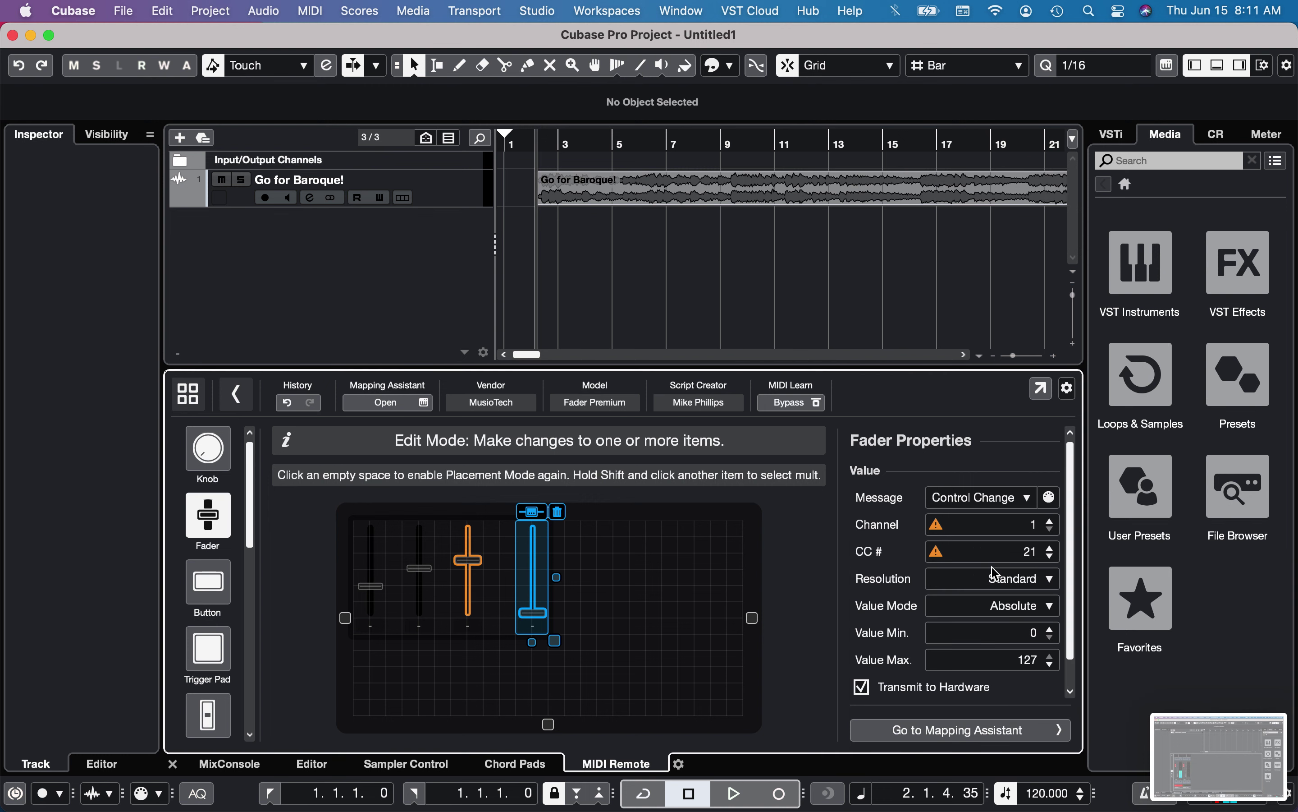
left_click(1050, 502)
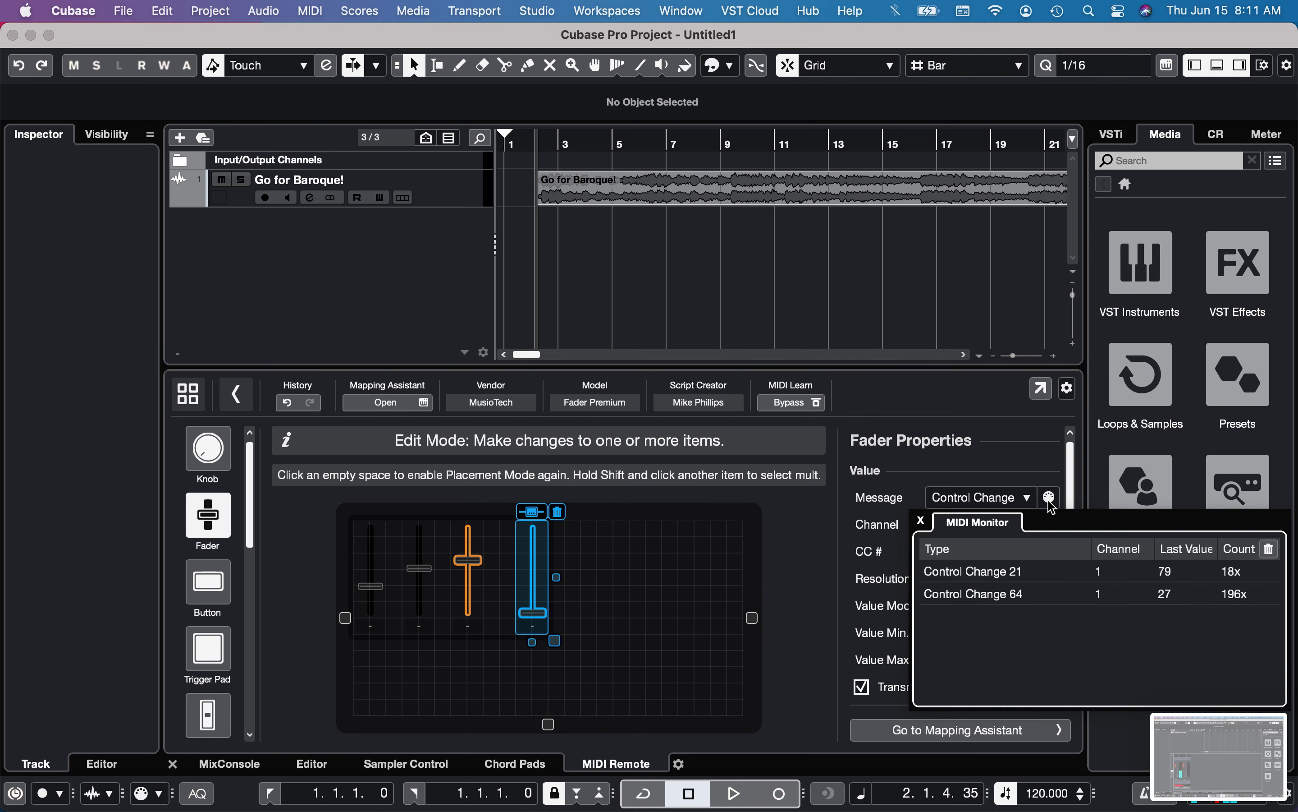
left_click(961, 594)
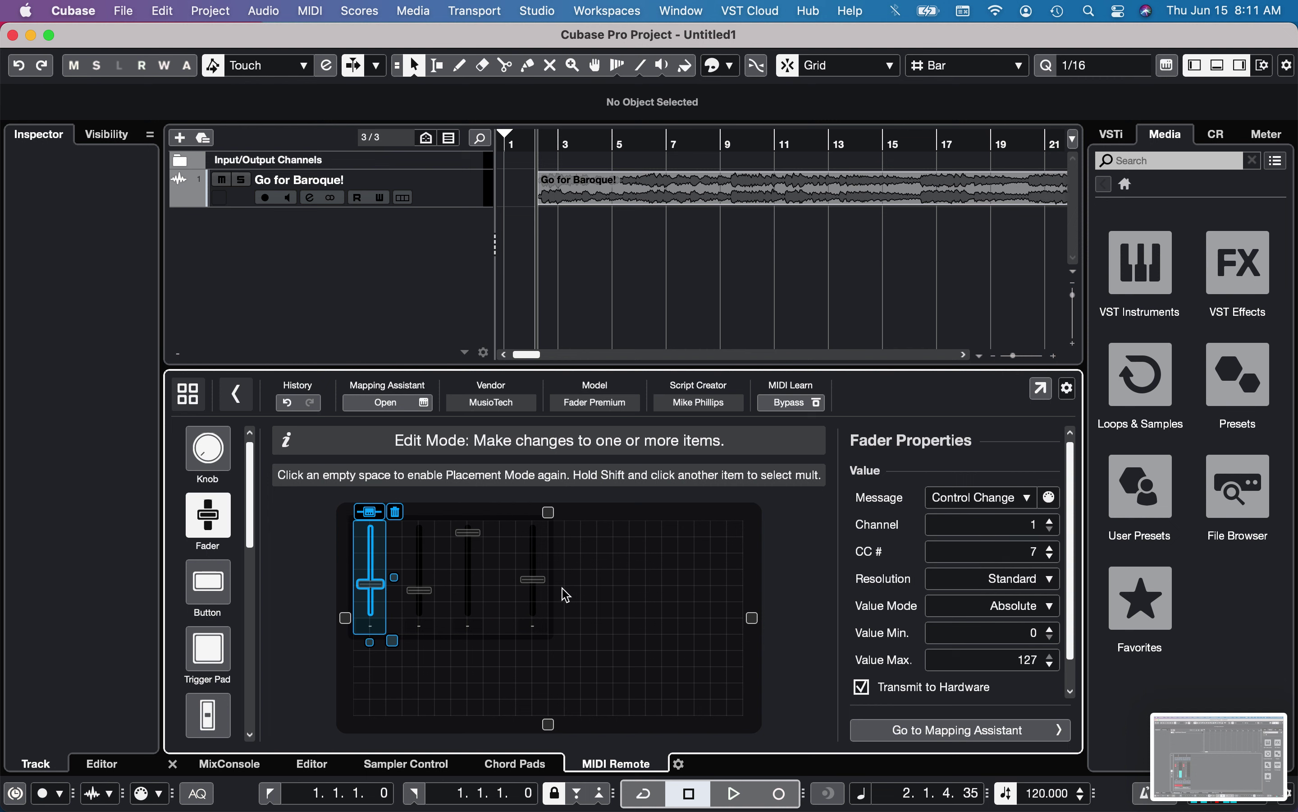
left_click(954, 730)
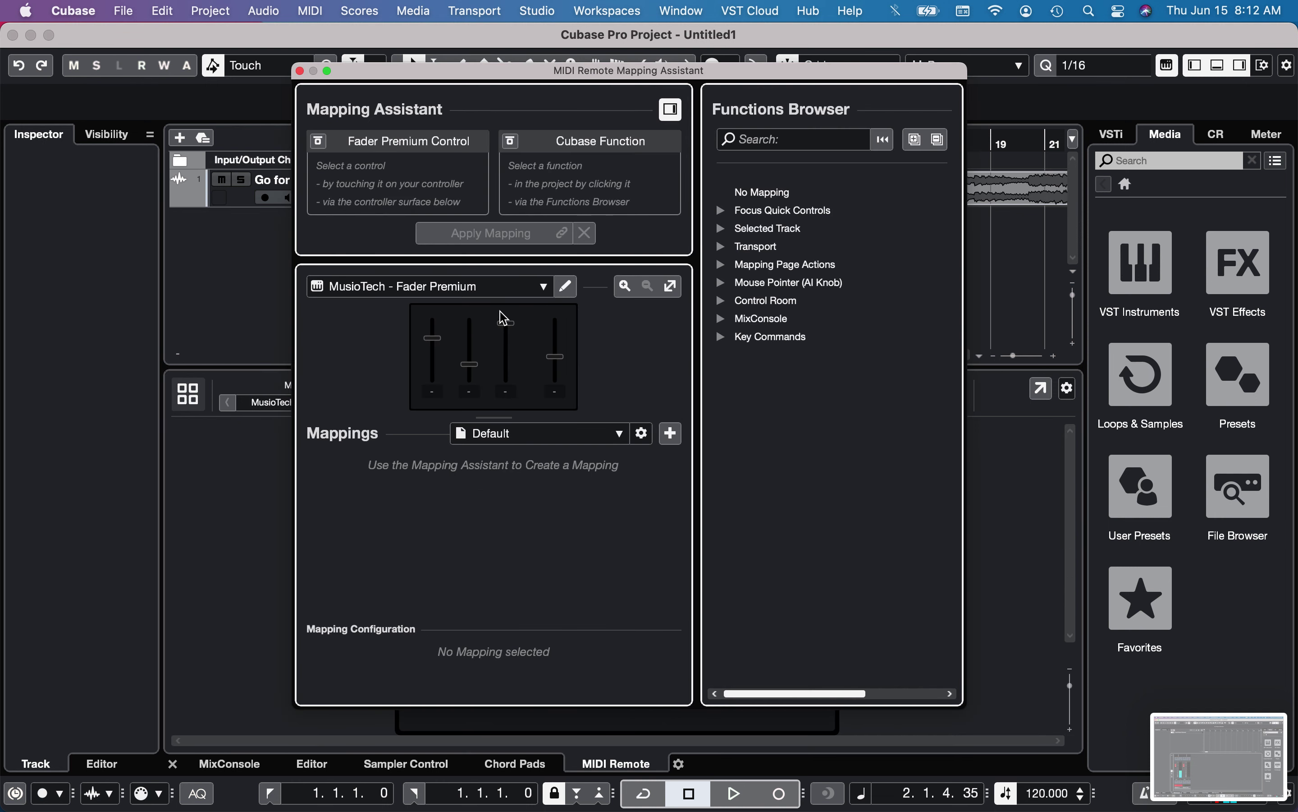
Step: Map the first fader to Volume under Selected Track and apply the mapping
left_click(432, 341)
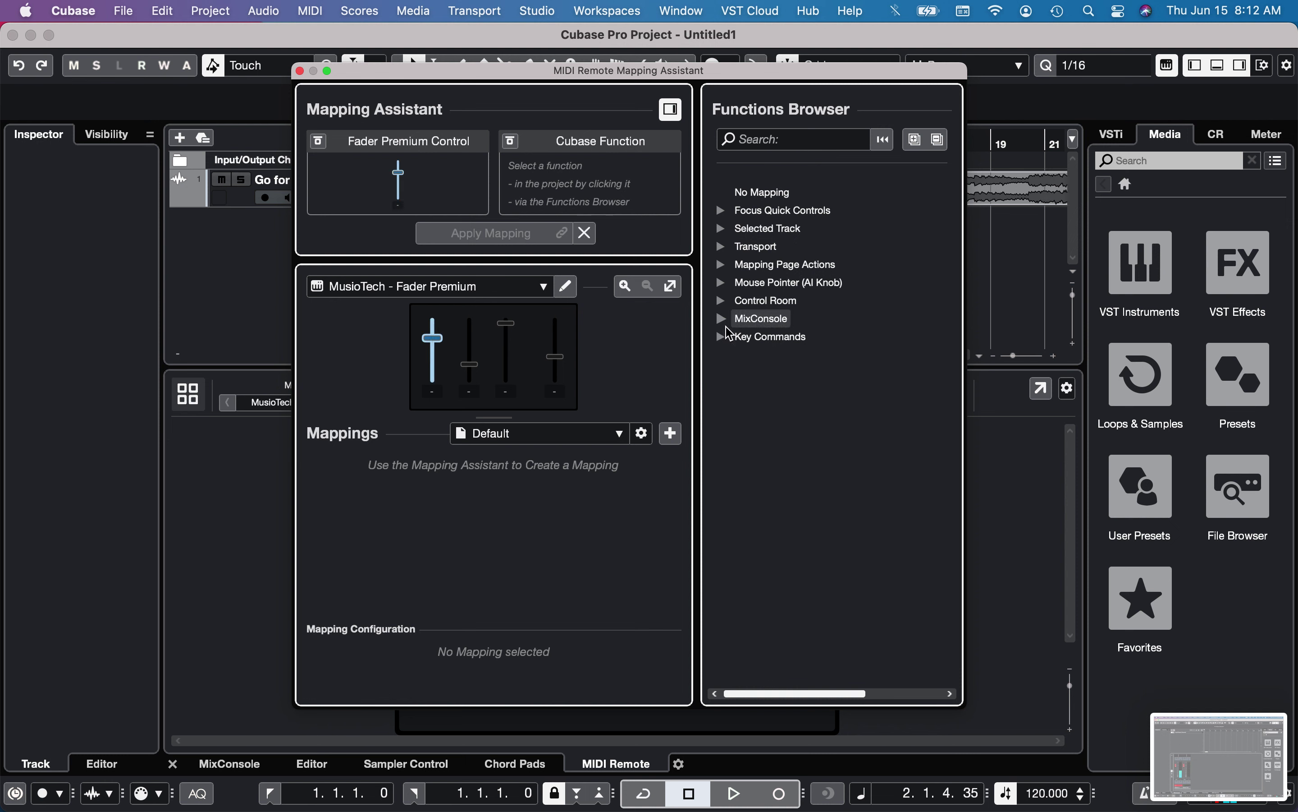
left_click(722, 229)
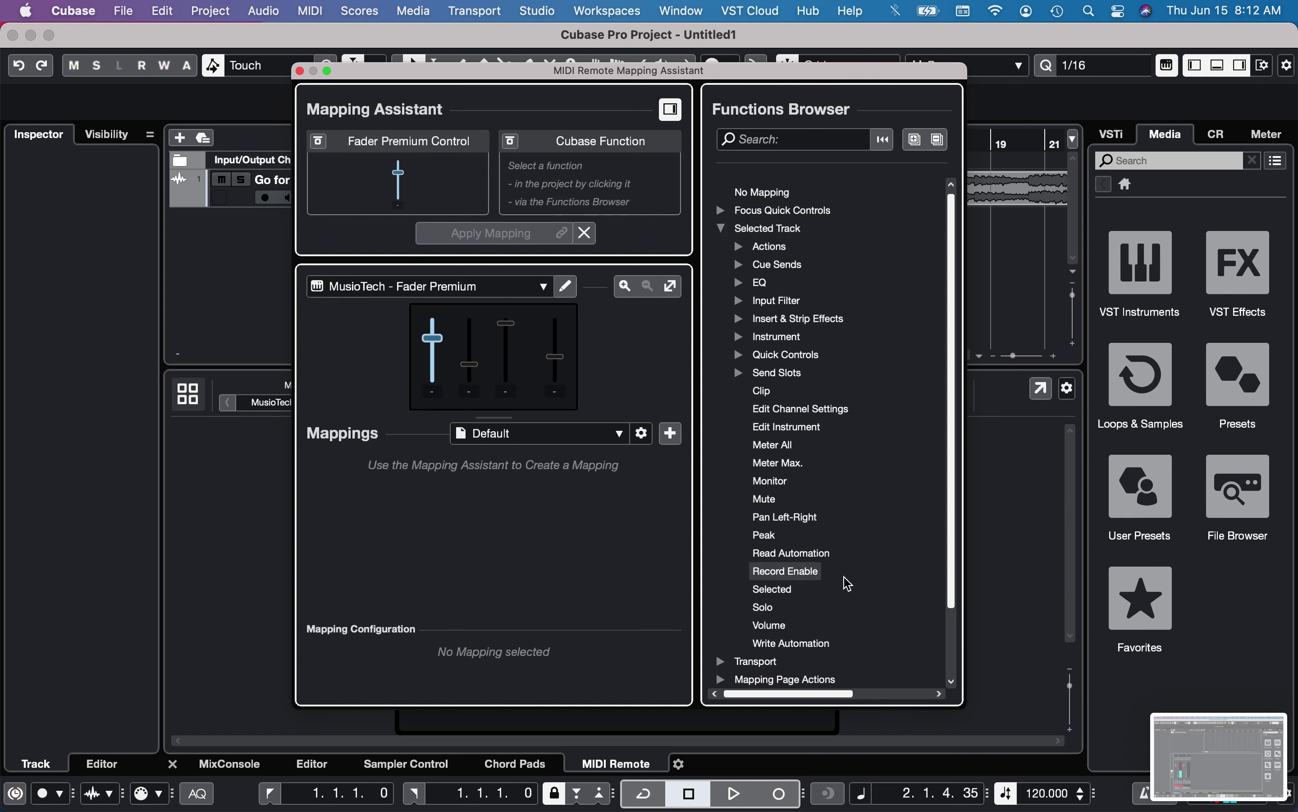
left_click(783, 626)
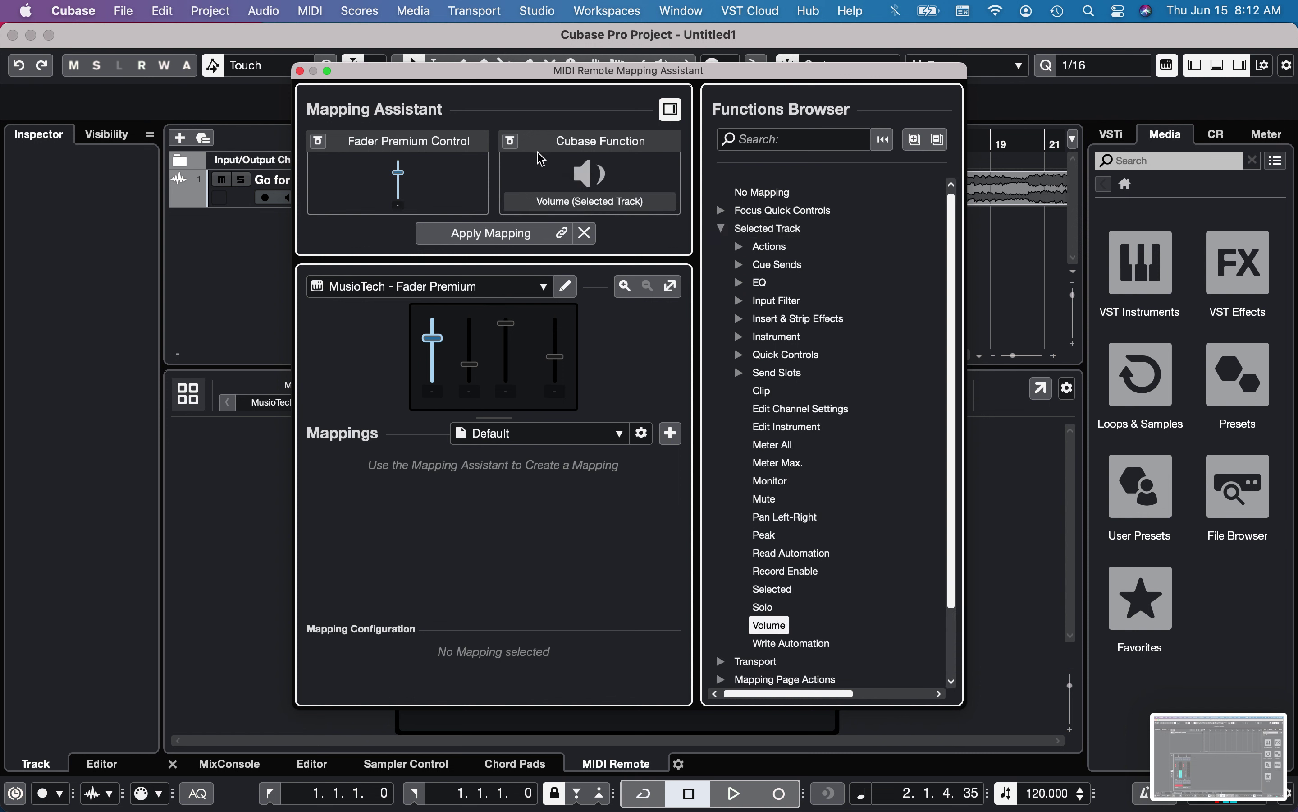
left_click(493, 233)
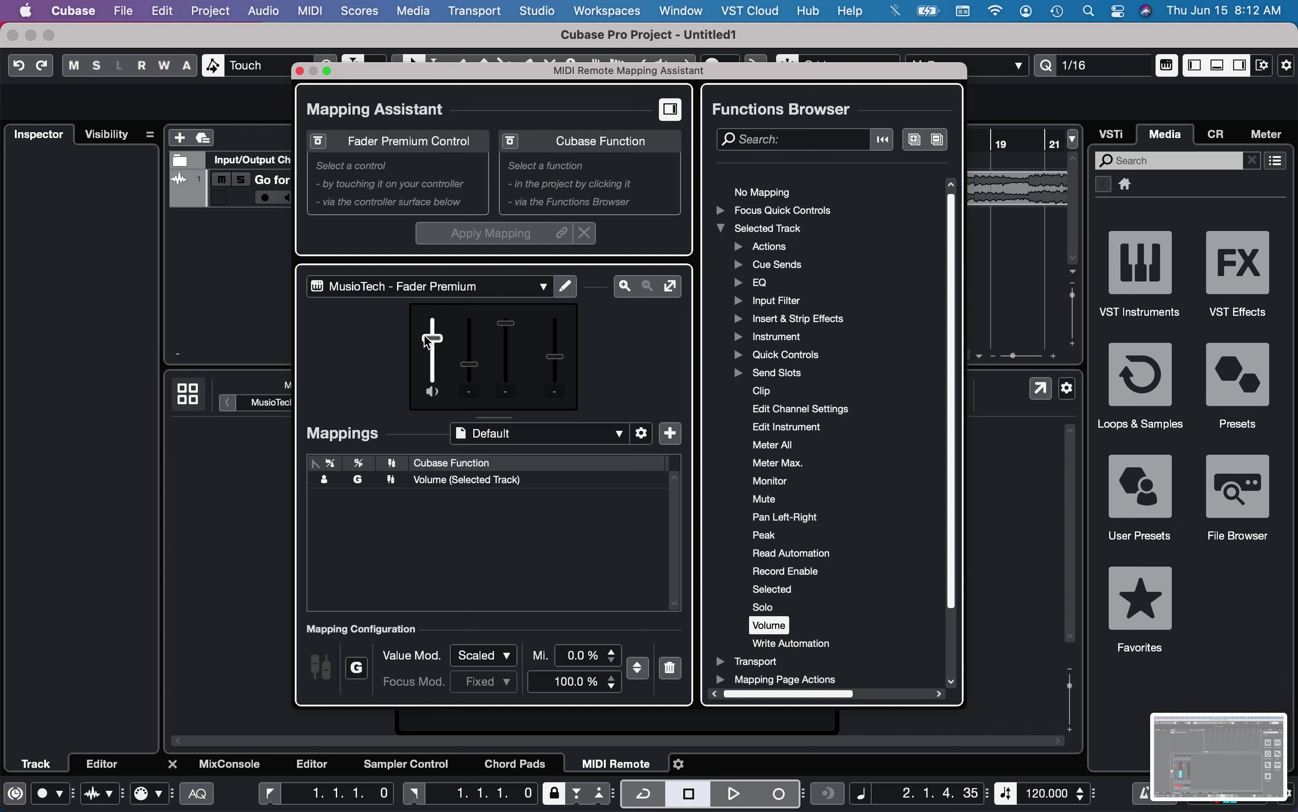
left_click(438, 350)
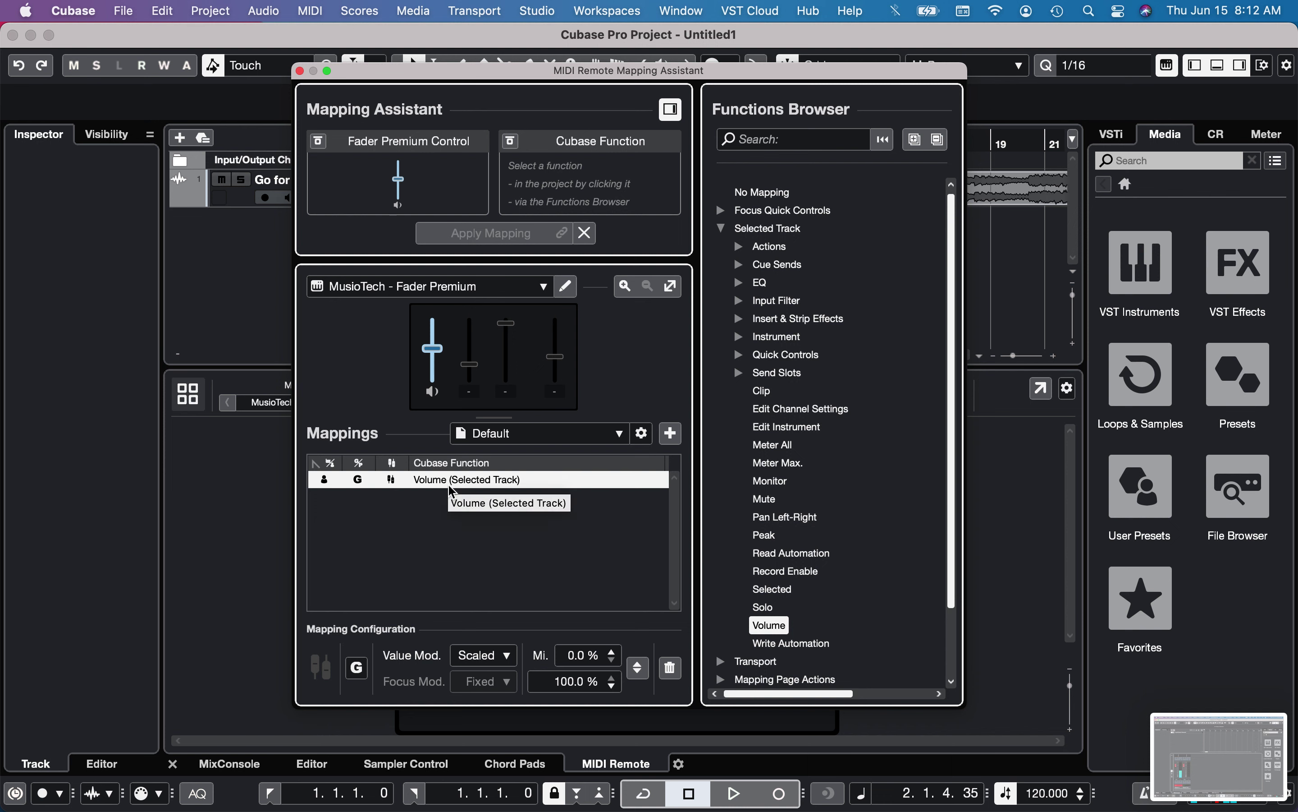
Step: Map the second fader to Pan Left-Right of the selected track
left_click(477, 372)
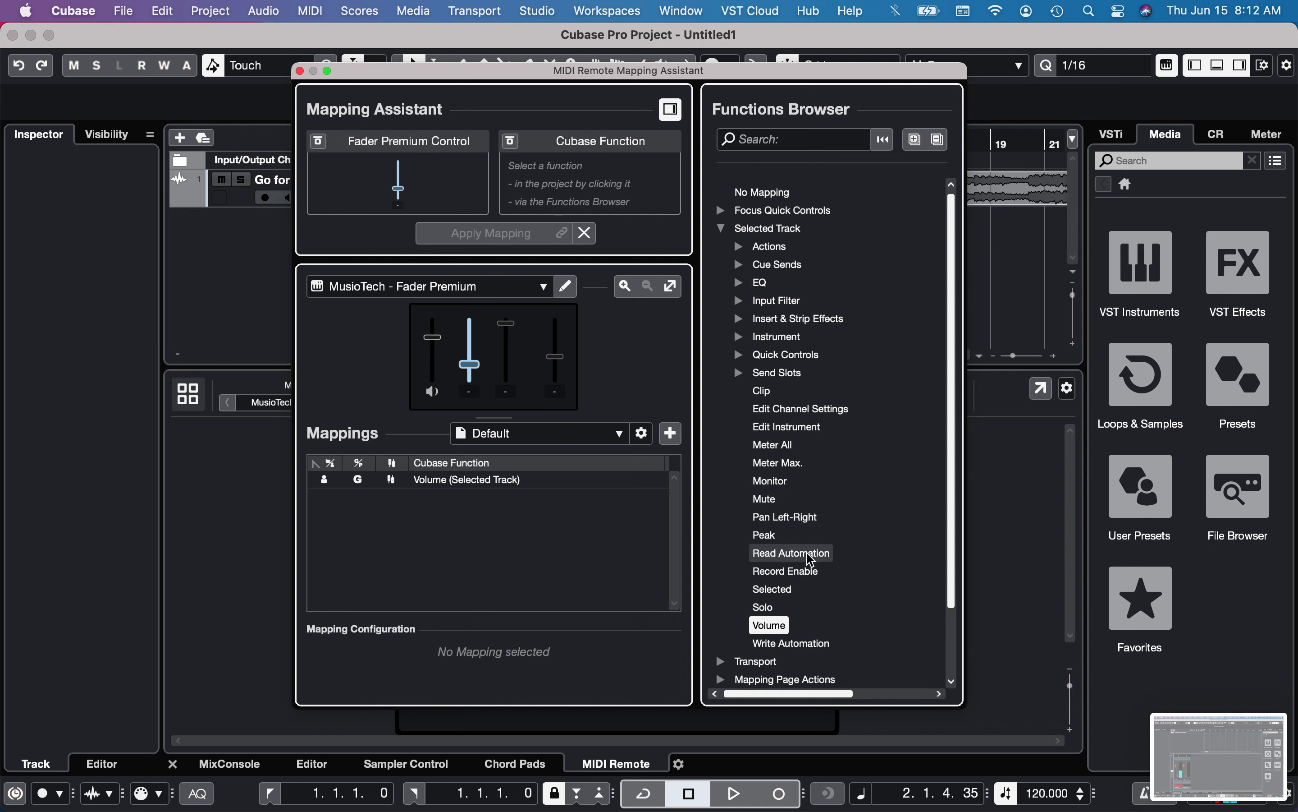
scroll(812, 560, "down", 2)
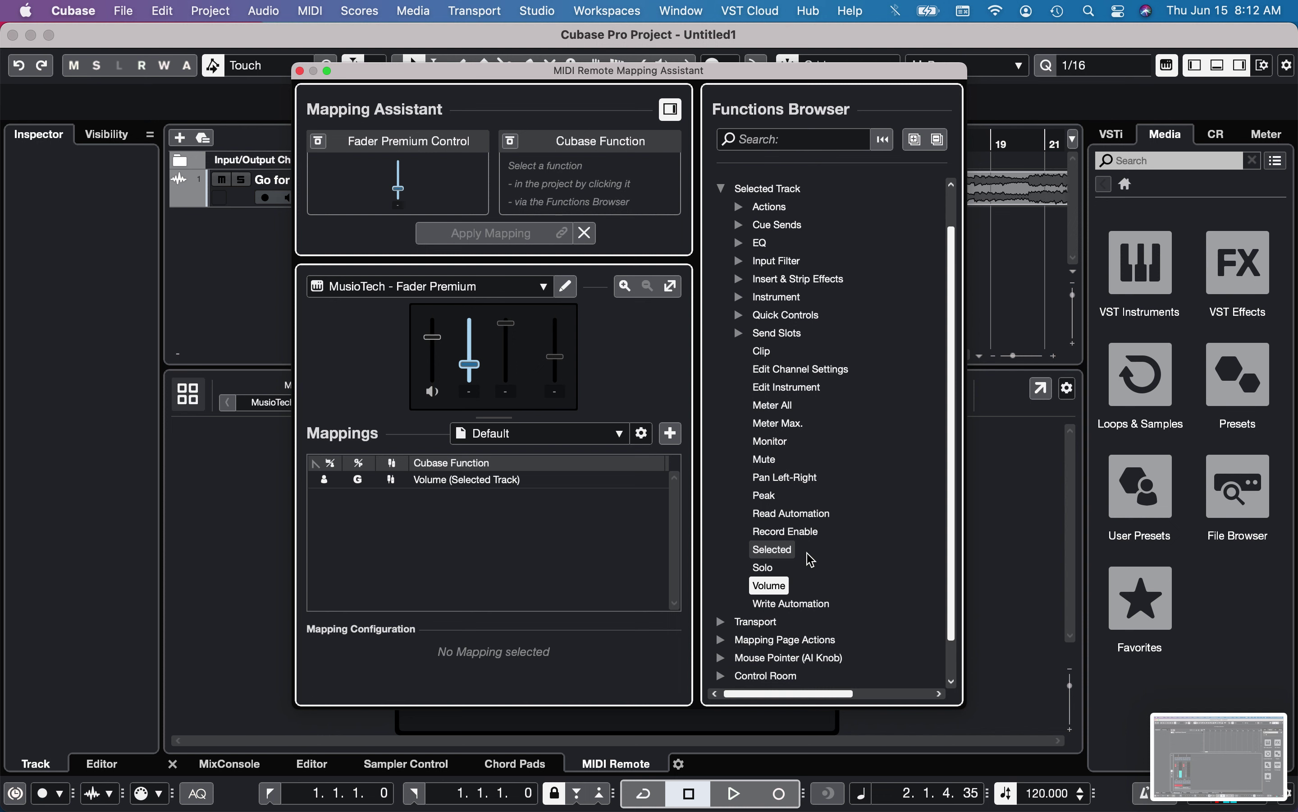
scroll(812, 560, "up", 2)
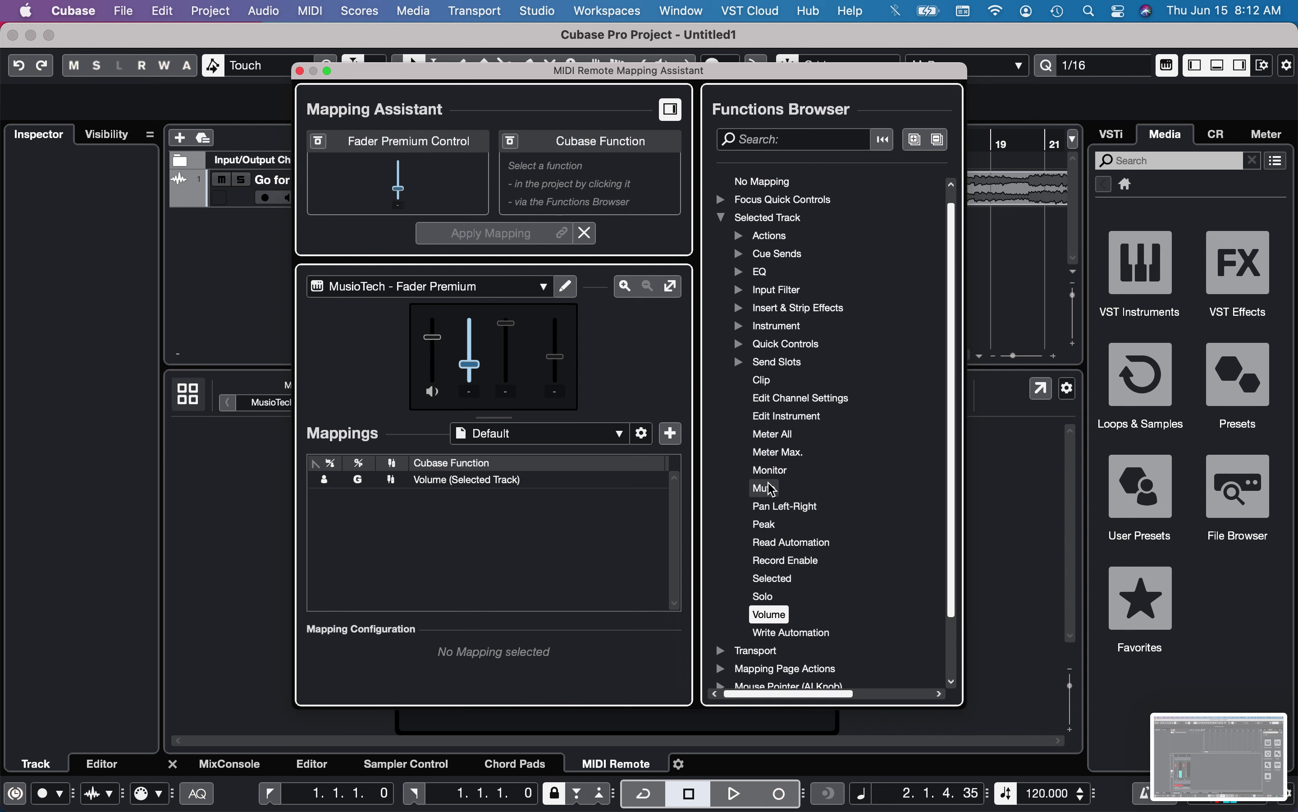
left_click(773, 510)
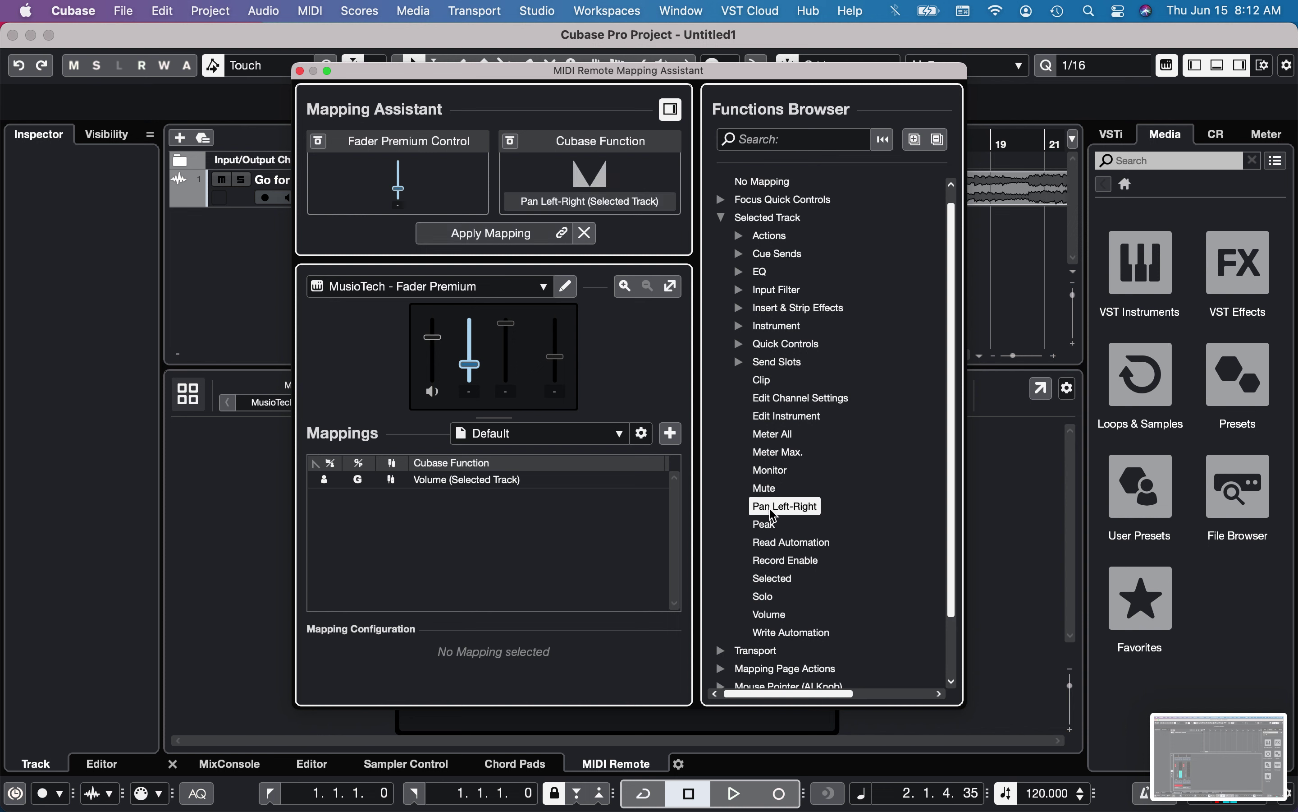
left_click(498, 234)
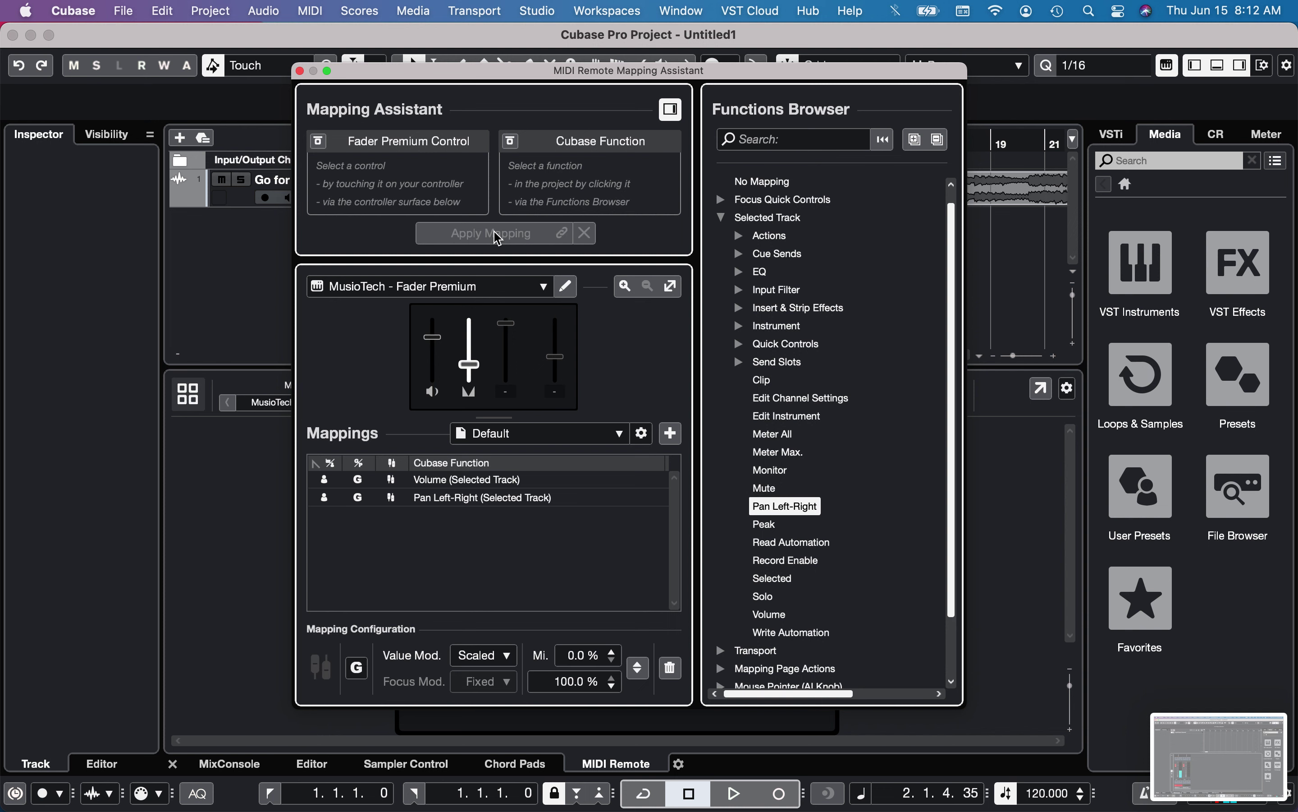
left_click(472, 374)
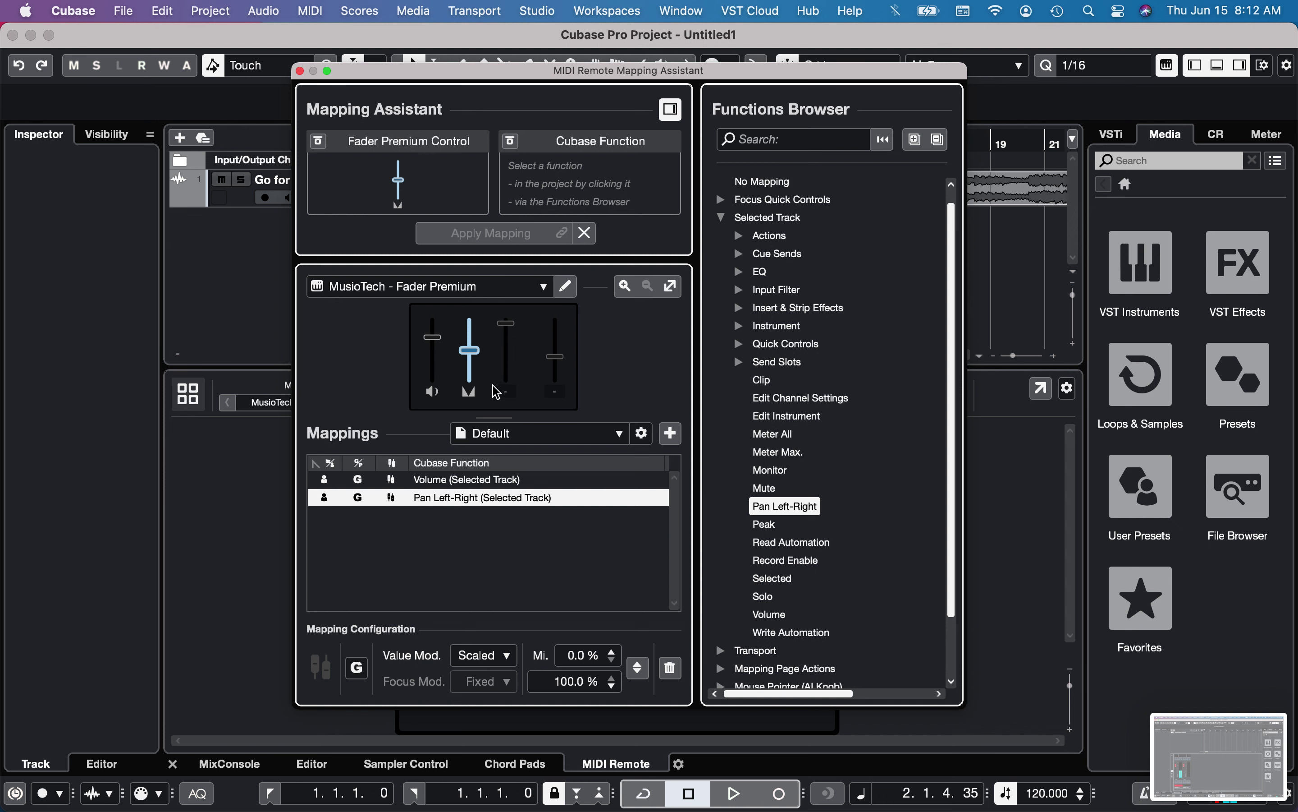
Step: Map the third fader to Mute and the fourth fader to Solo
left_click(507, 345)
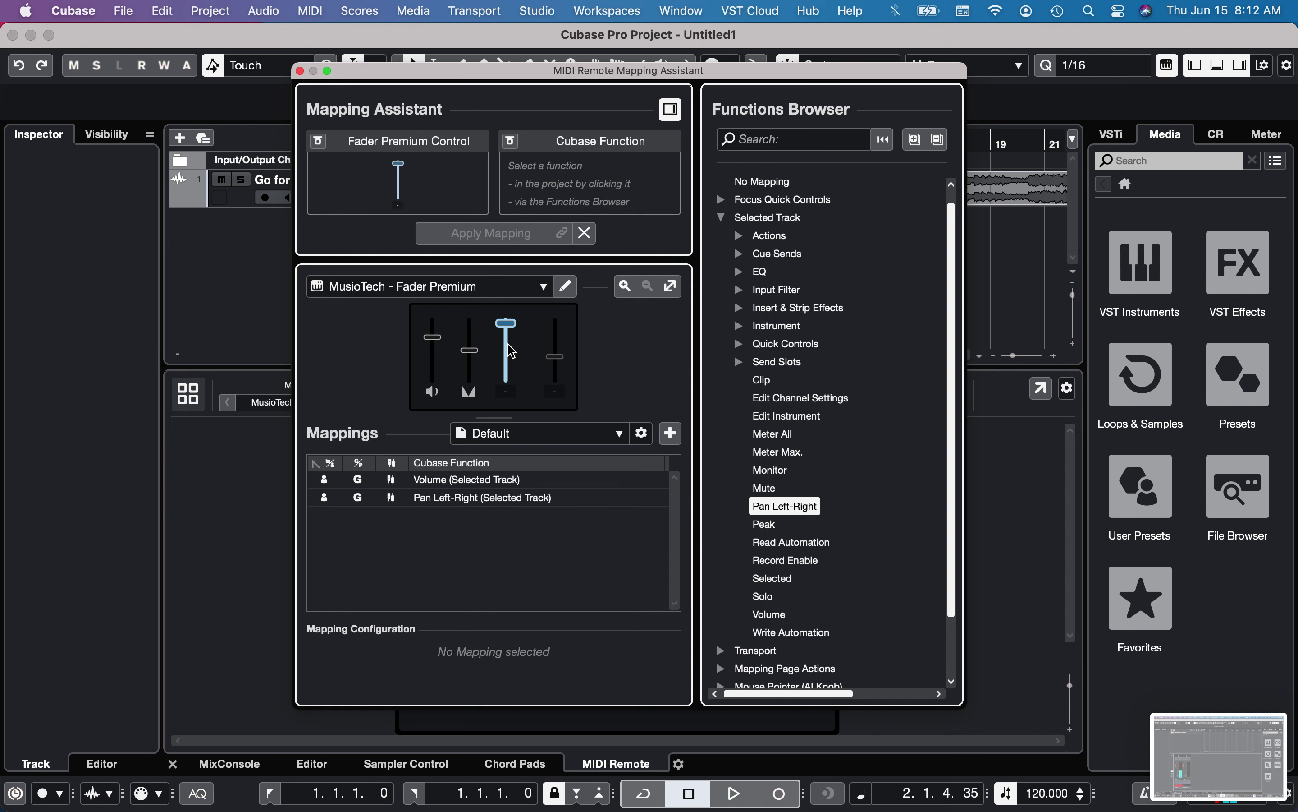
left_click(767, 488)
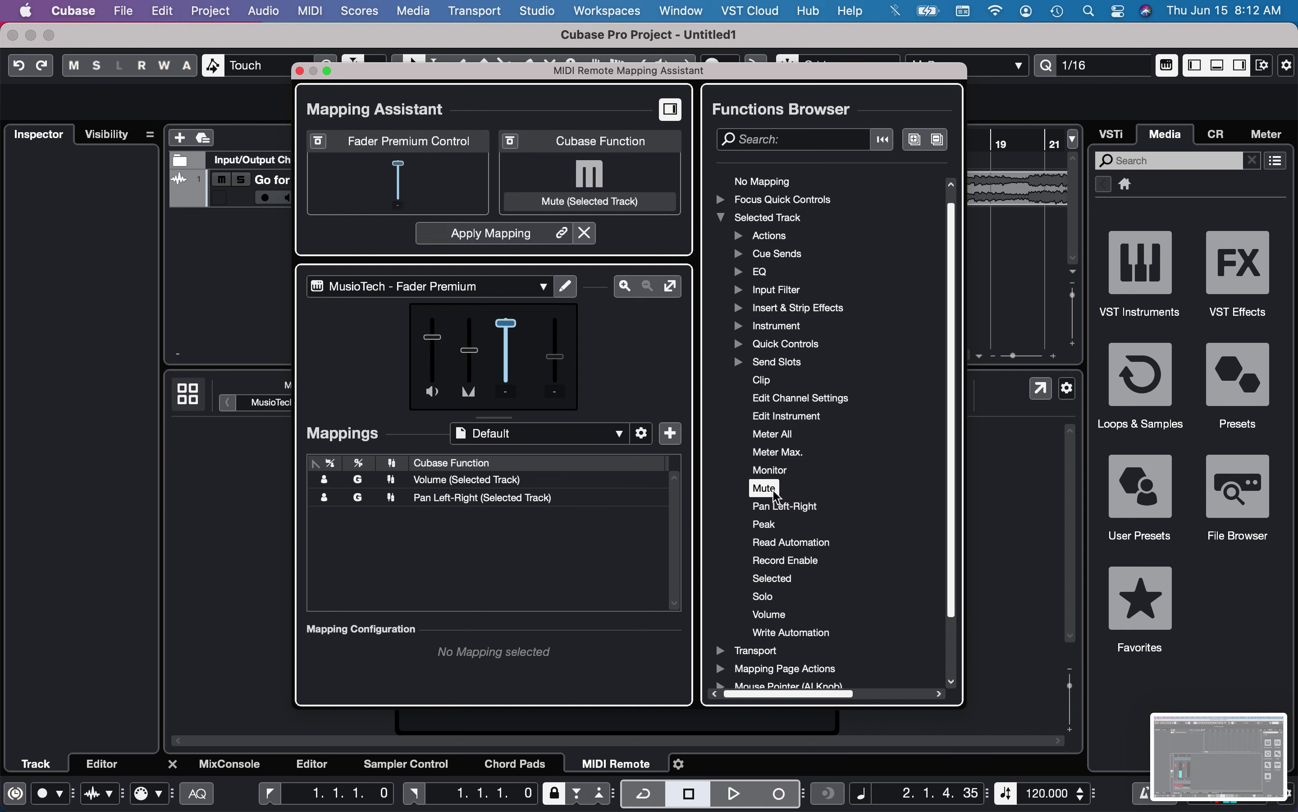
left_click(493, 236)
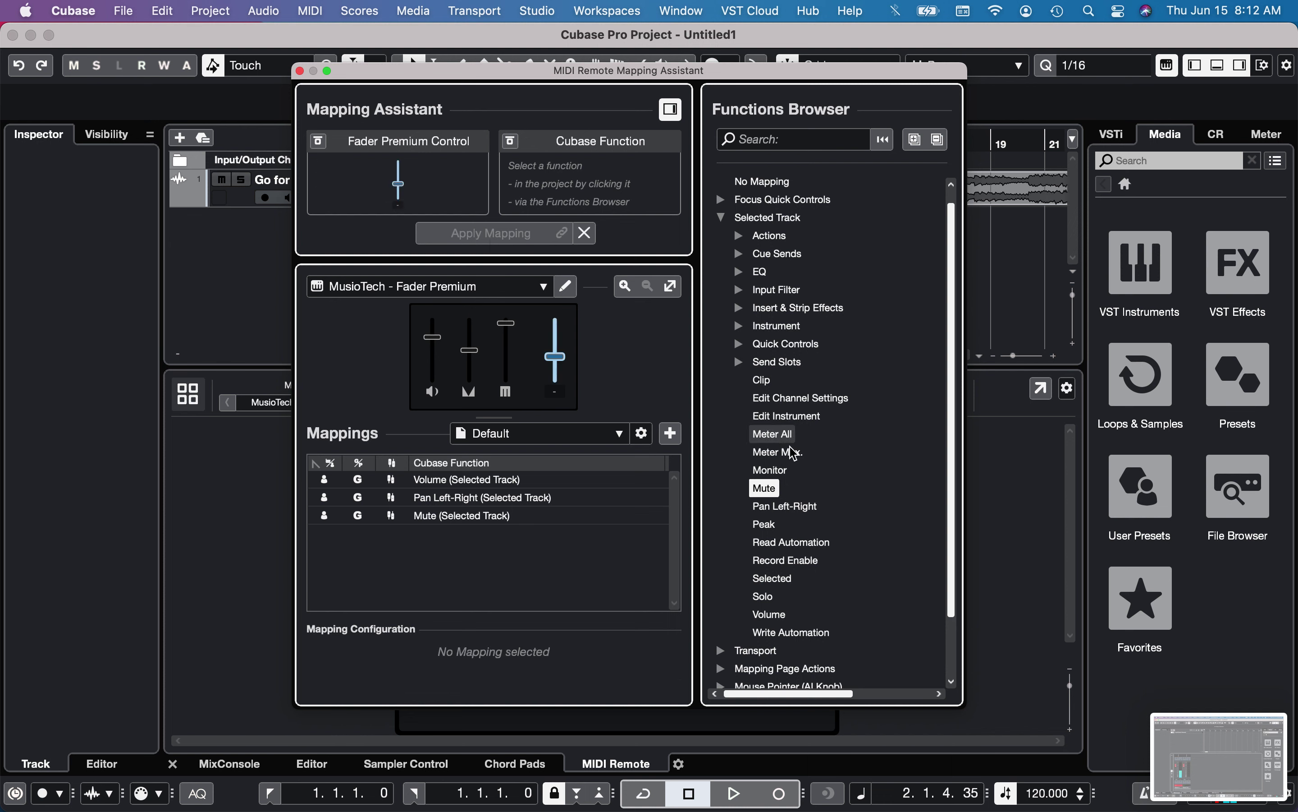
left_click(766, 597)
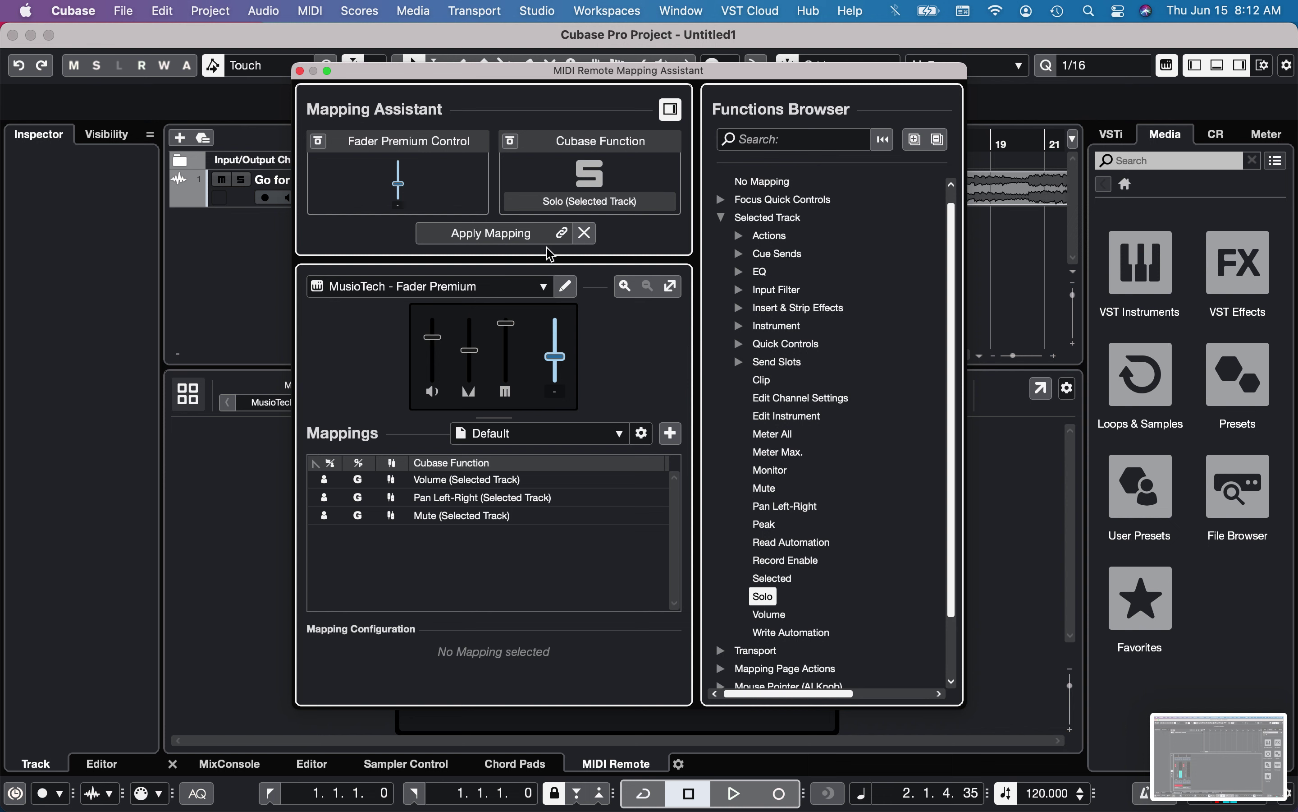
left_click(525, 240)
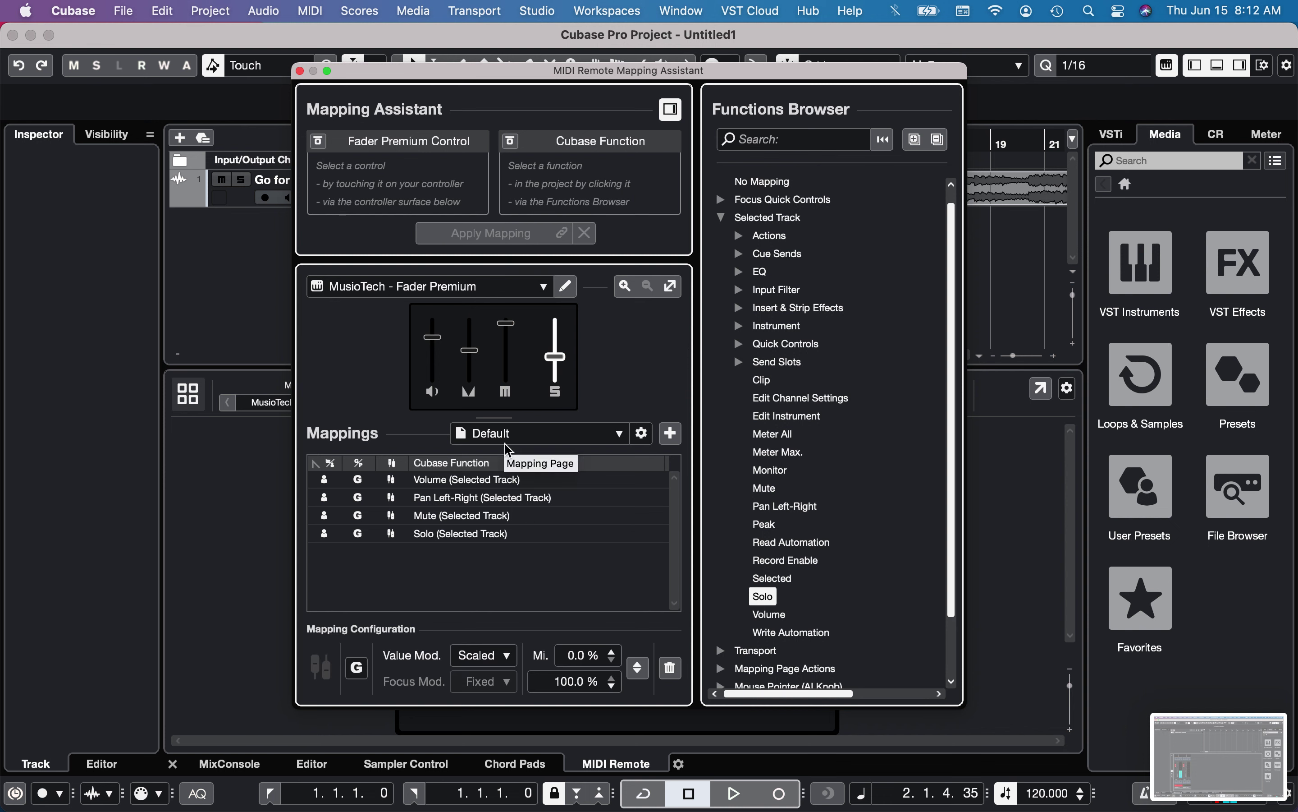
left_click(465, 482)
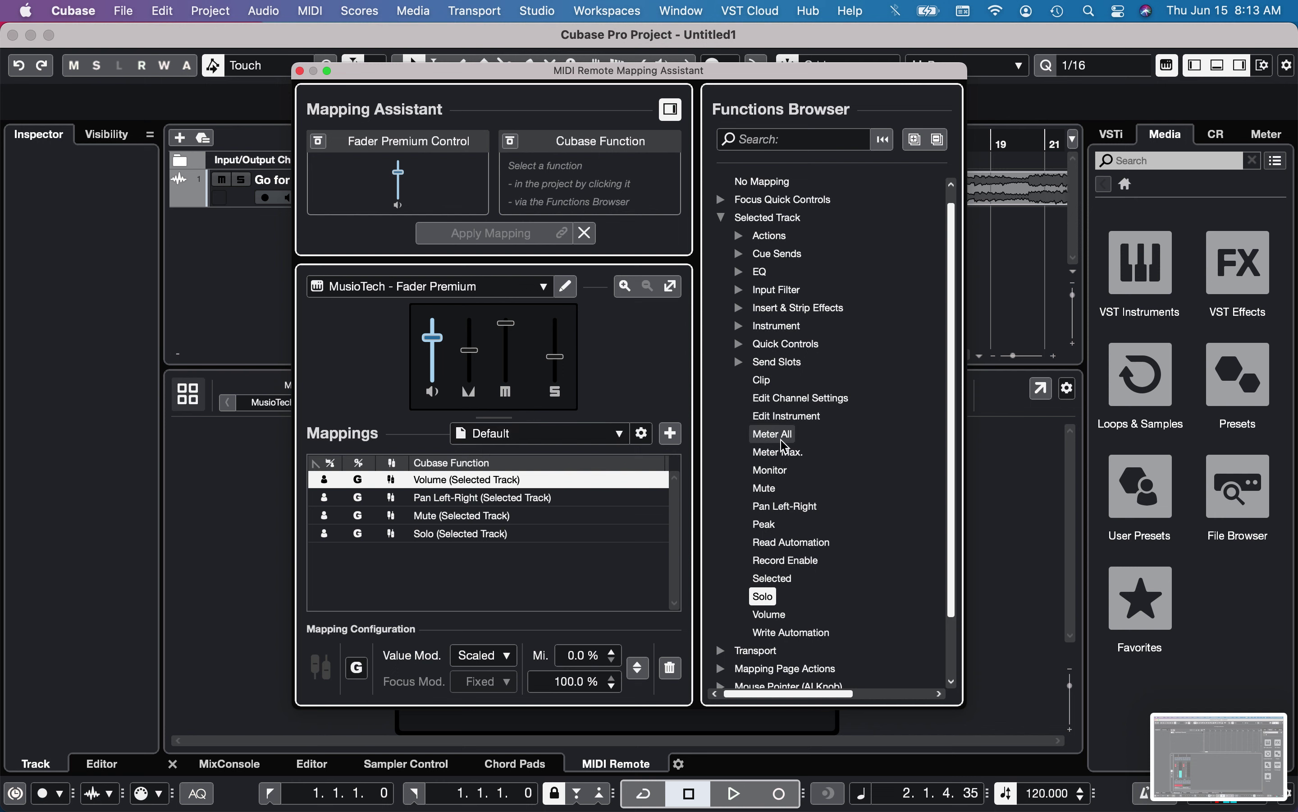
scroll(870, 447, "down", 3)
scroll(863, 445, "up", 4)
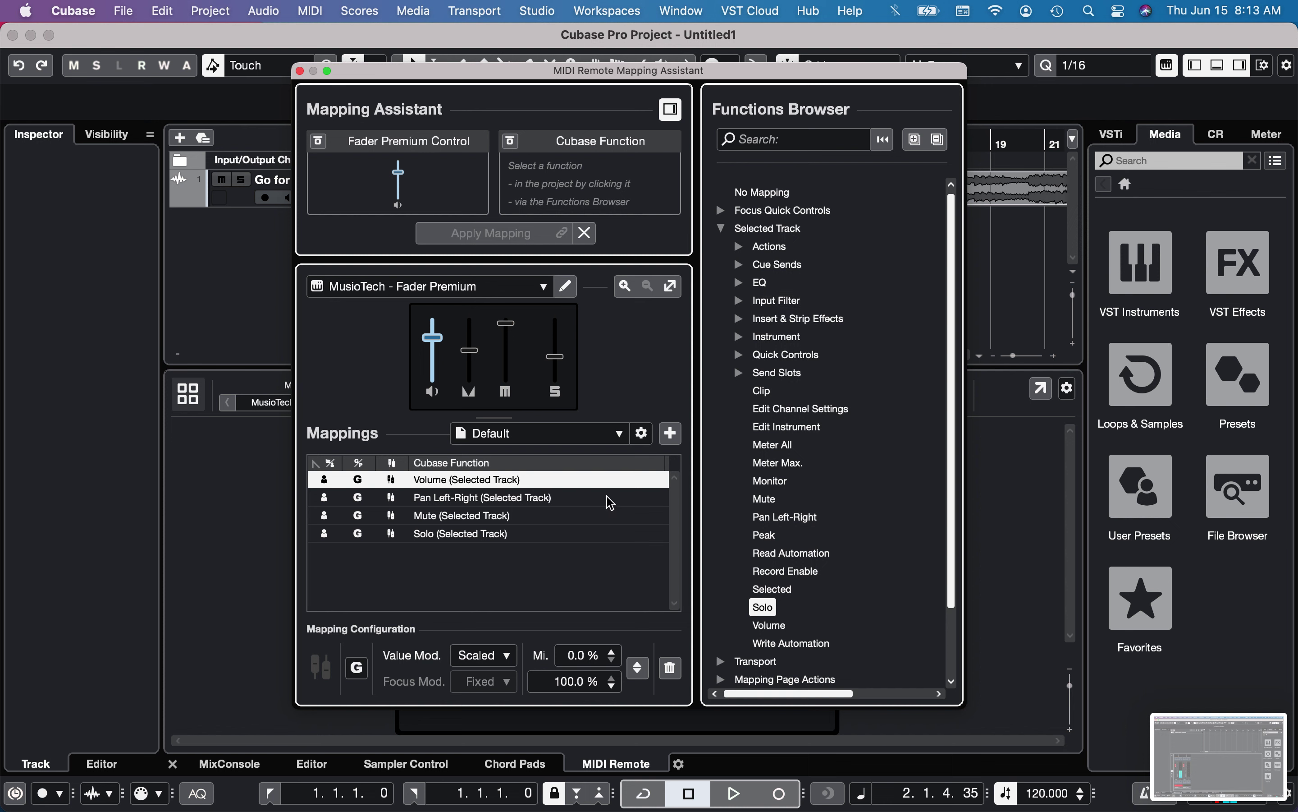
scroll(757, 499, "down", 3)
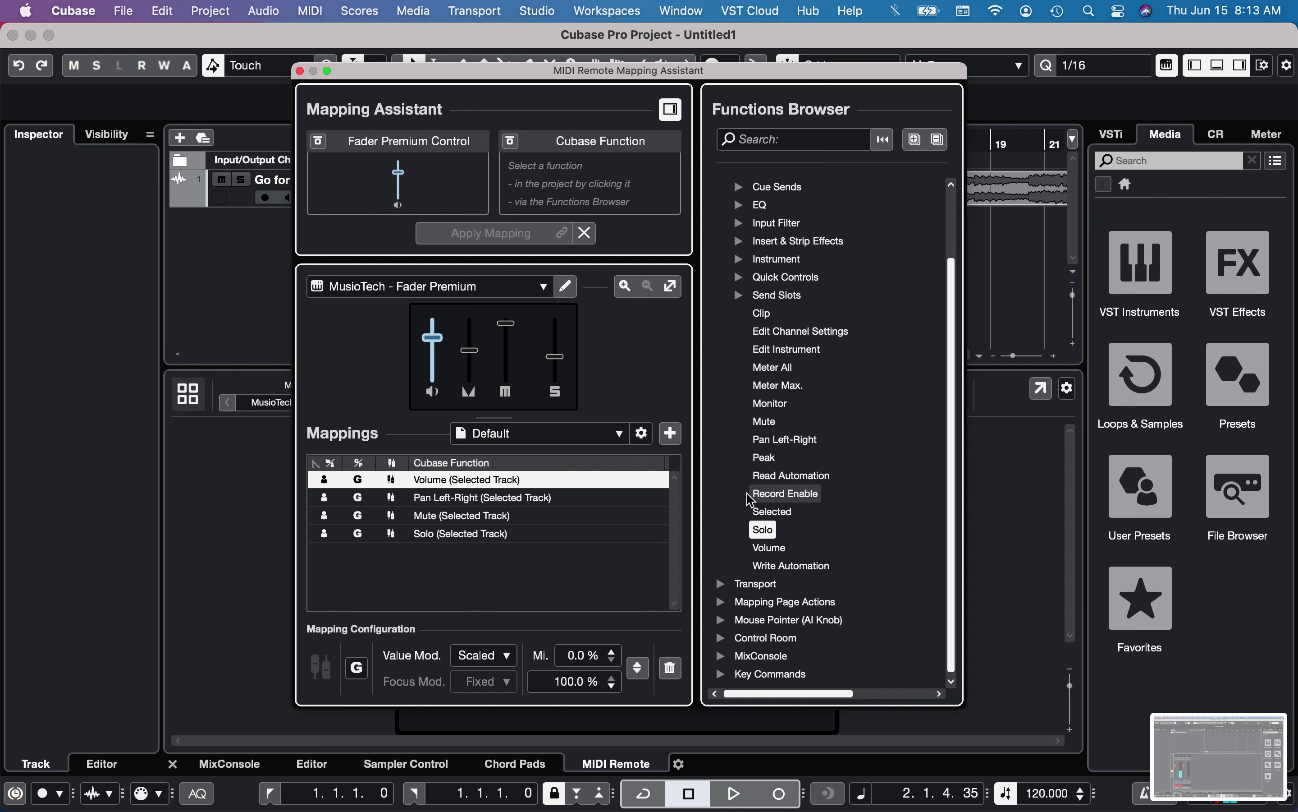
scroll(757, 499, "up", 3)
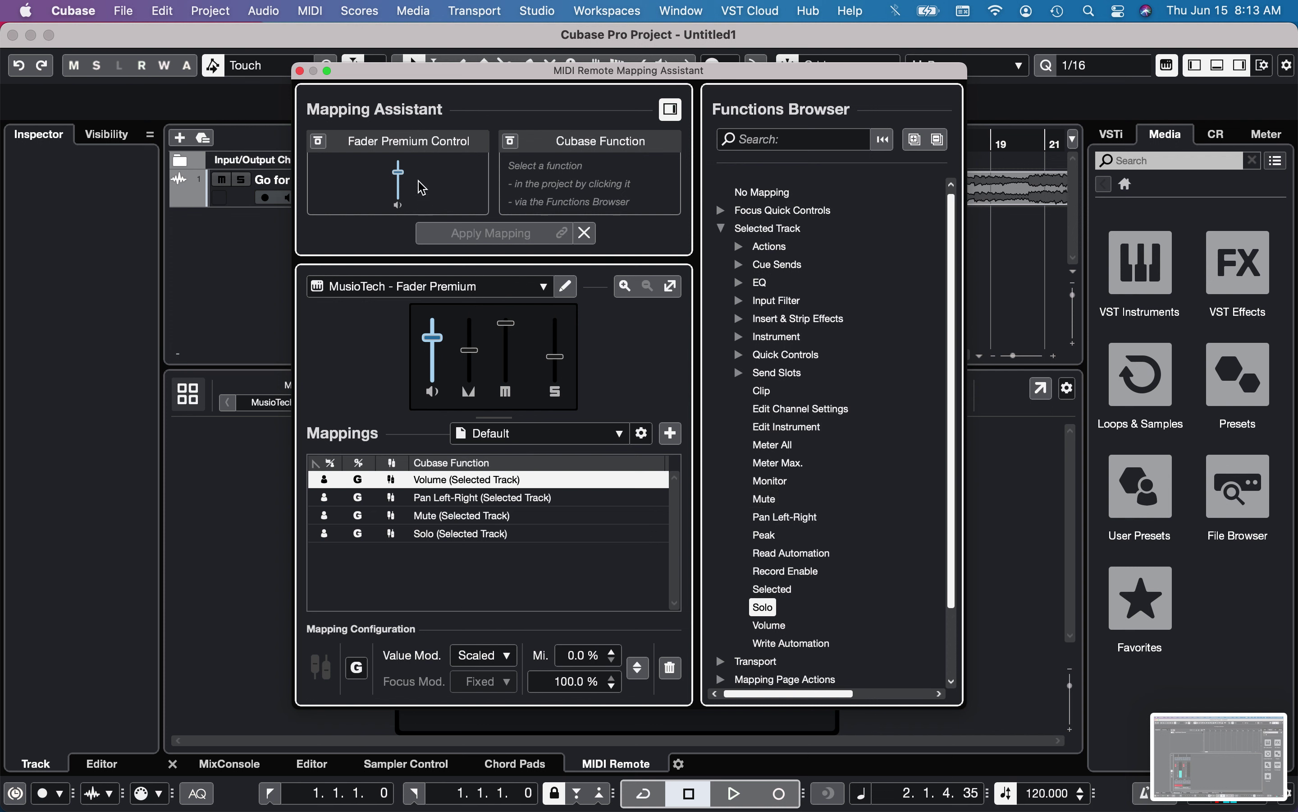
left_click(300, 71)
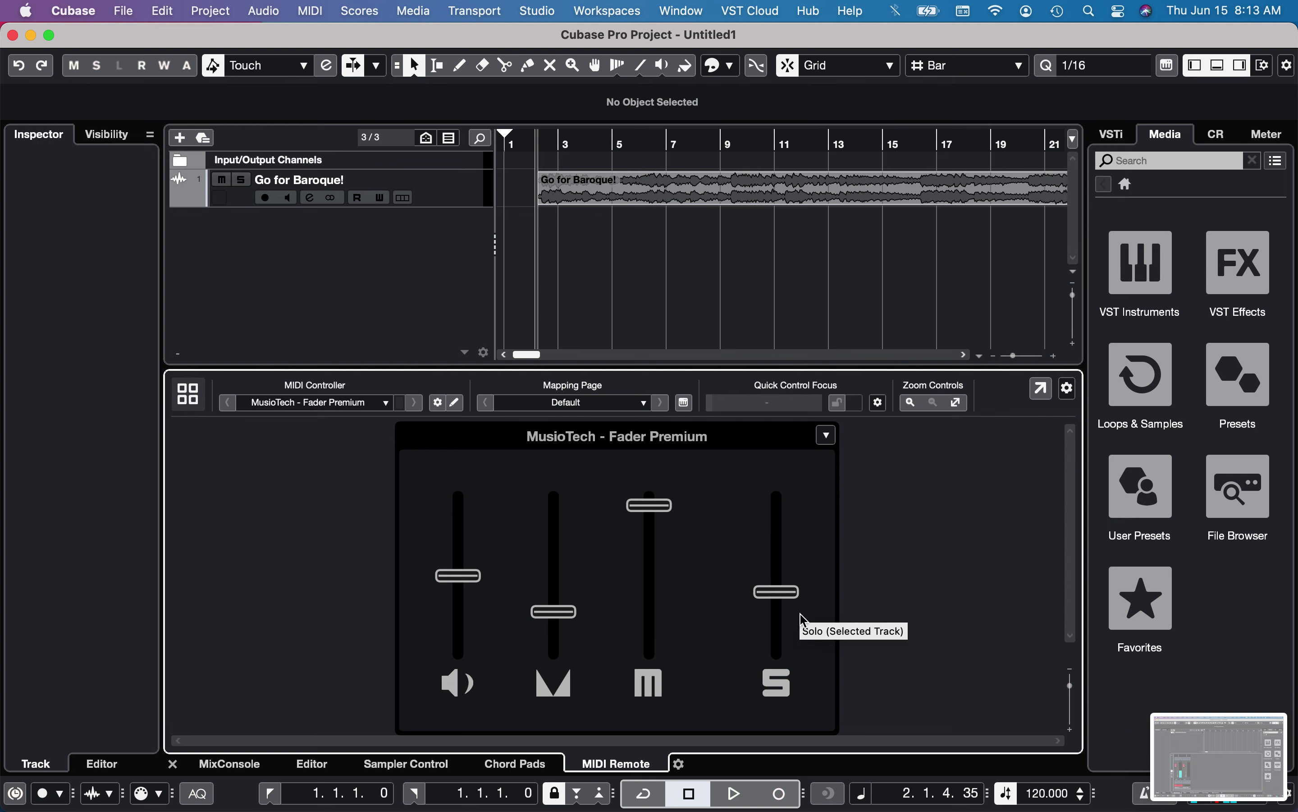
Step: Switch the lower zone to the MixConsole channel strips
left_click(231, 763)
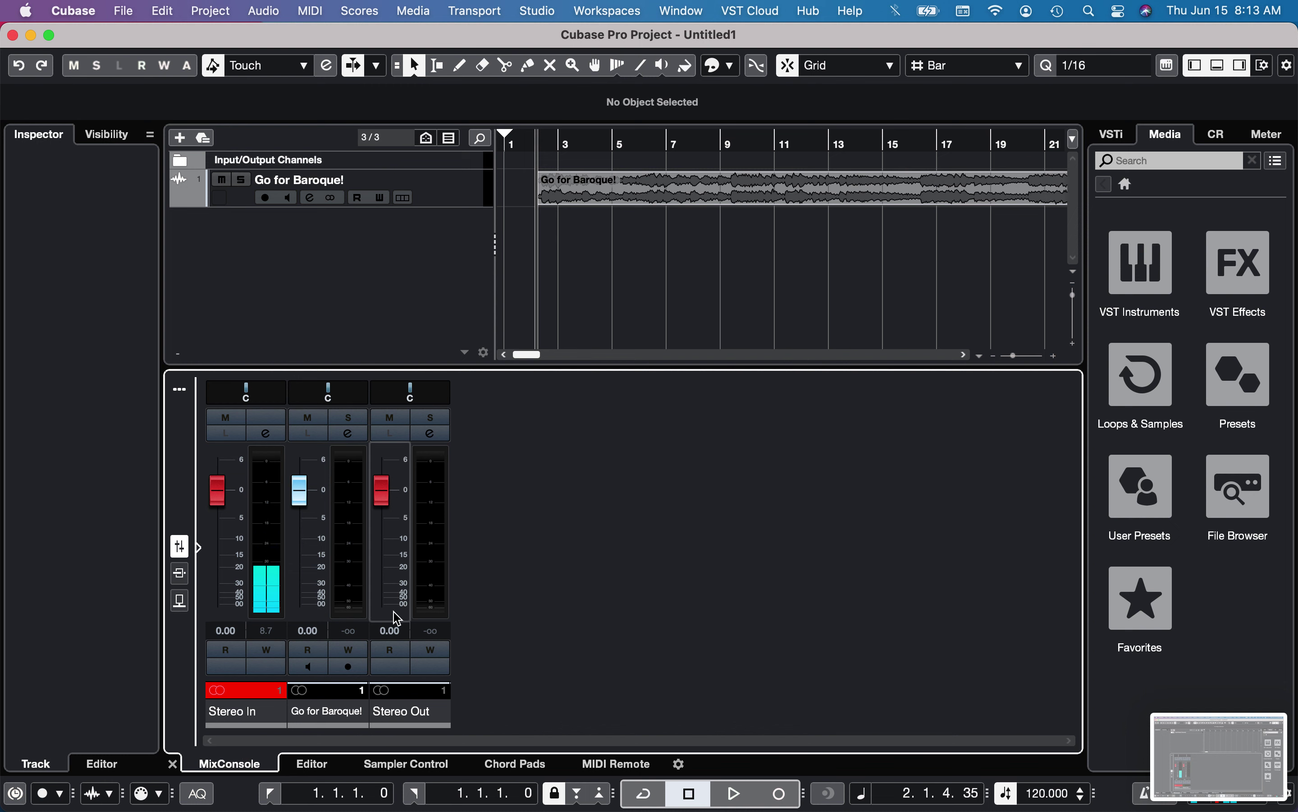
Step: Lower Go for Baroque! to -9.66 dB, enable its automation Write, and start playback
left_click_drag(301, 491, 317, 543)
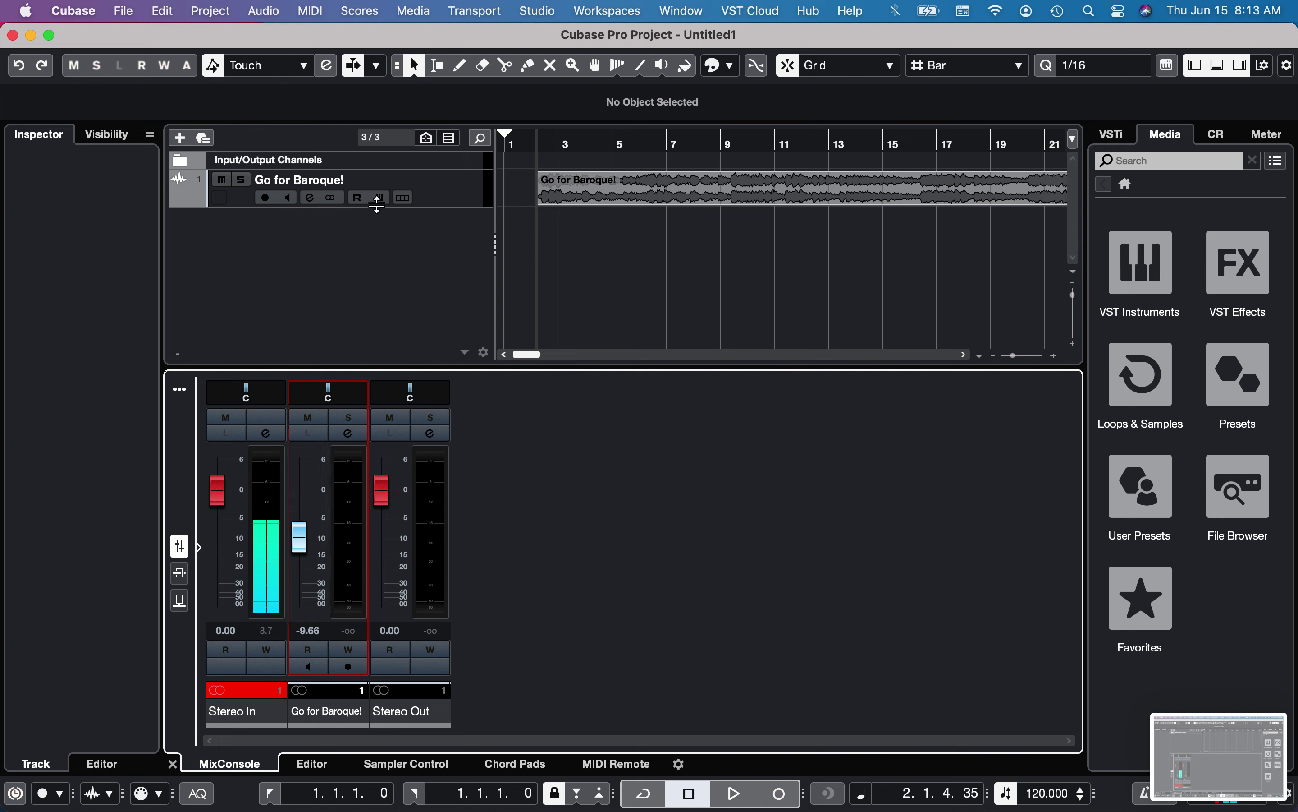
left_click(414, 188)
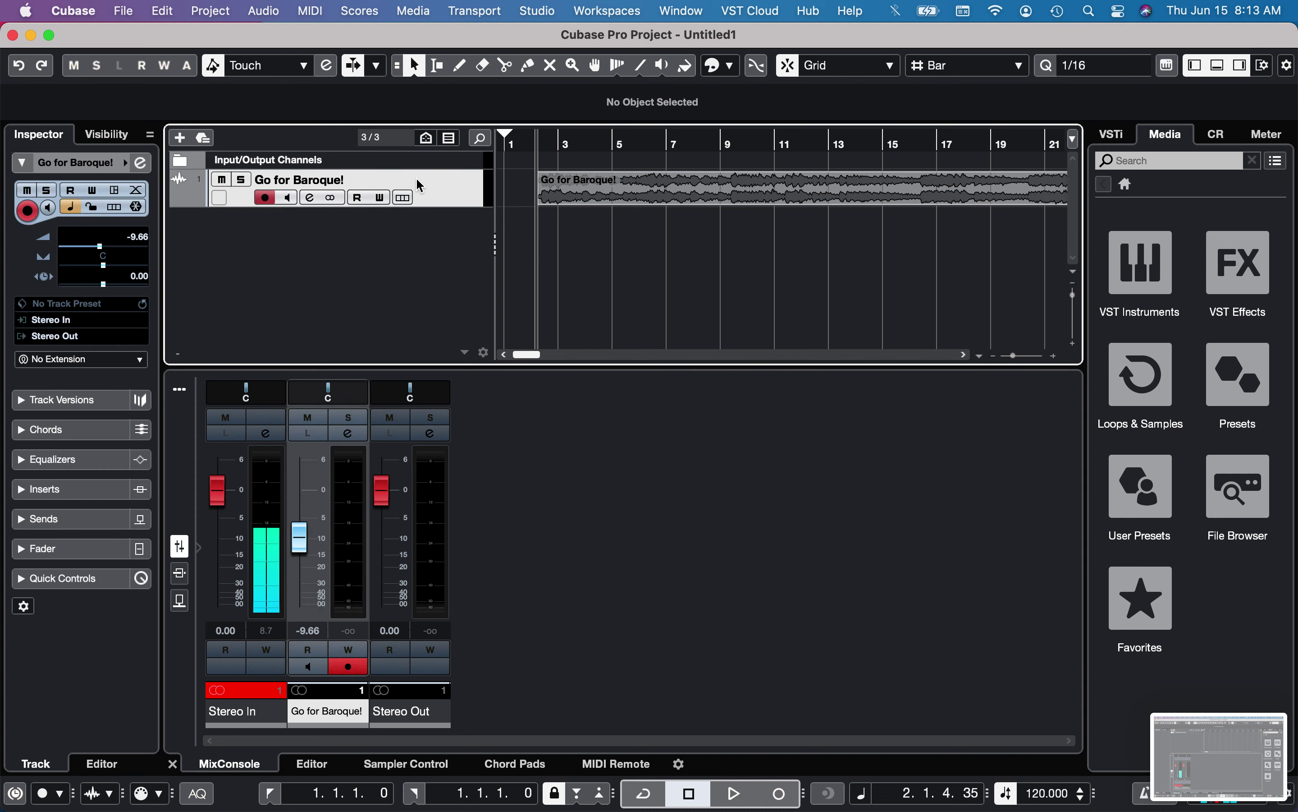
left_click(381, 198)
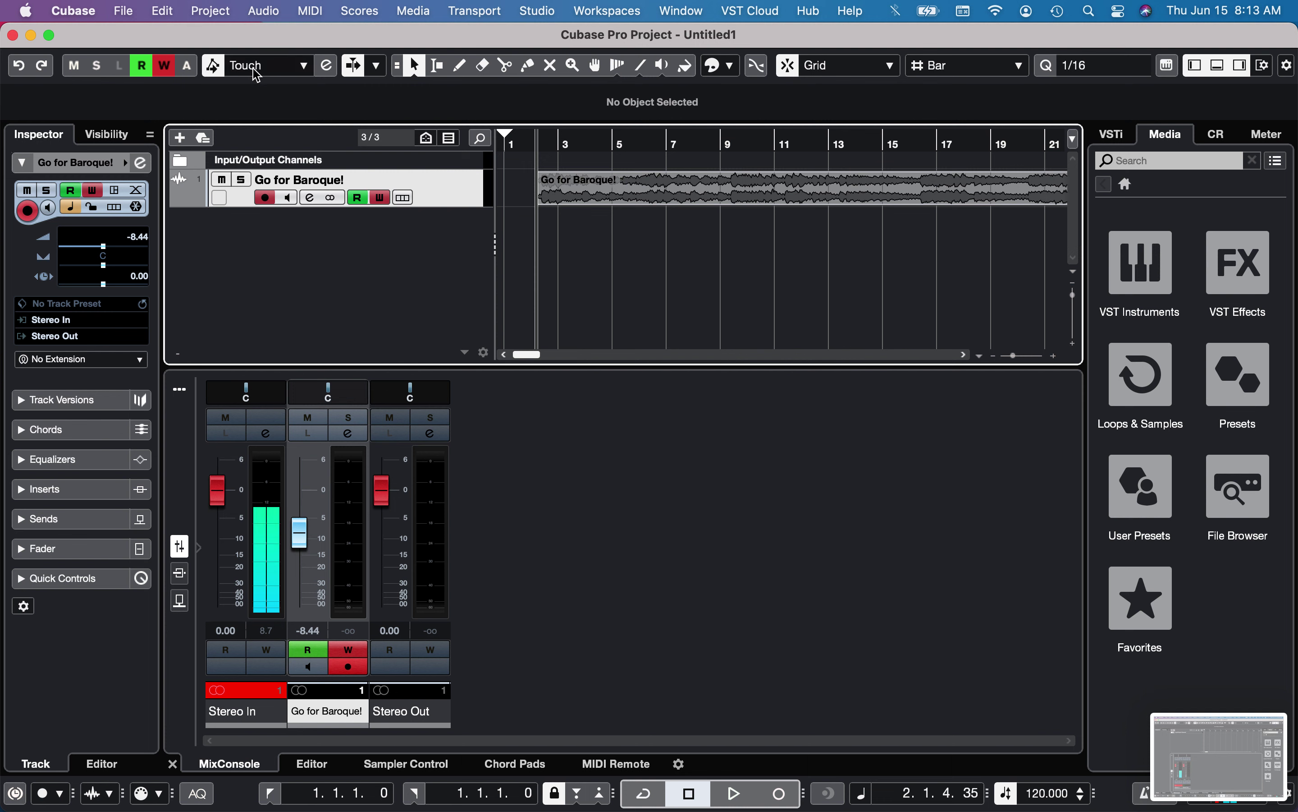
left_click(734, 793)
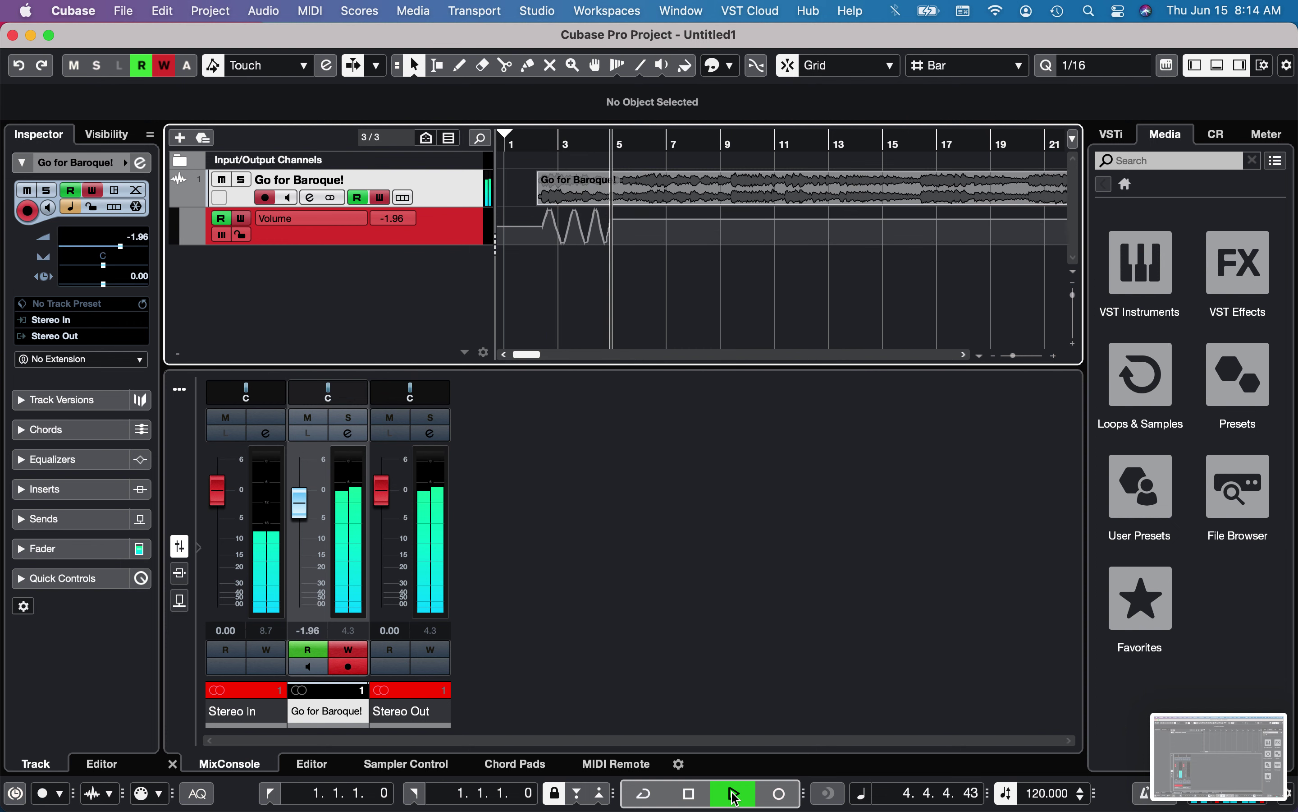
Step: Stop playback to finish the Go for Baroque! volume automation, ending at 2.46
left_click(691, 794)
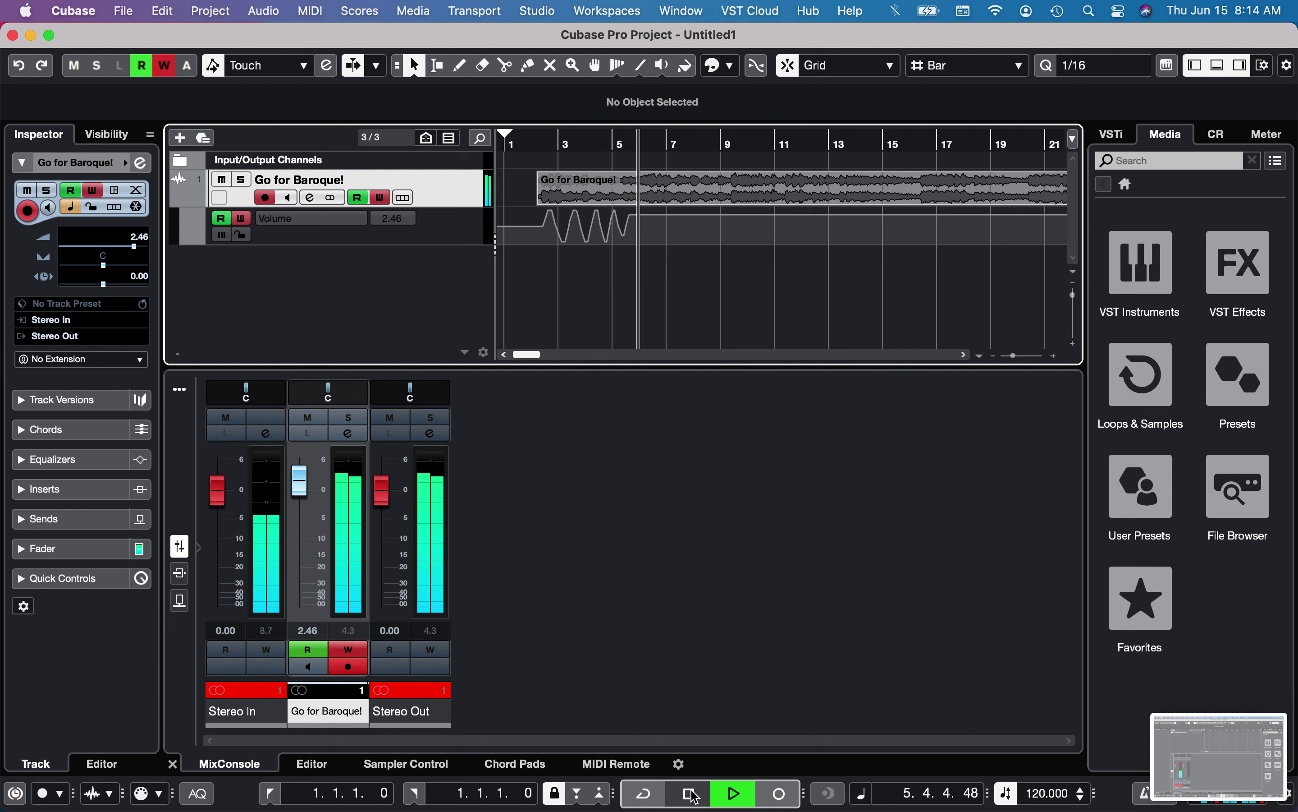